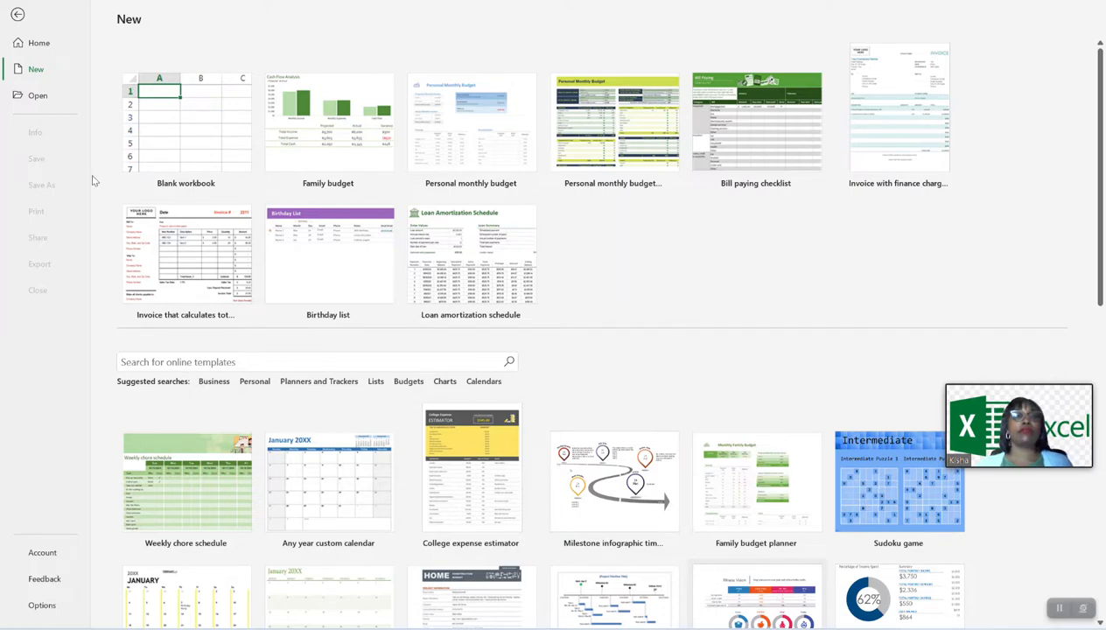
pyautogui.click(19, 17)
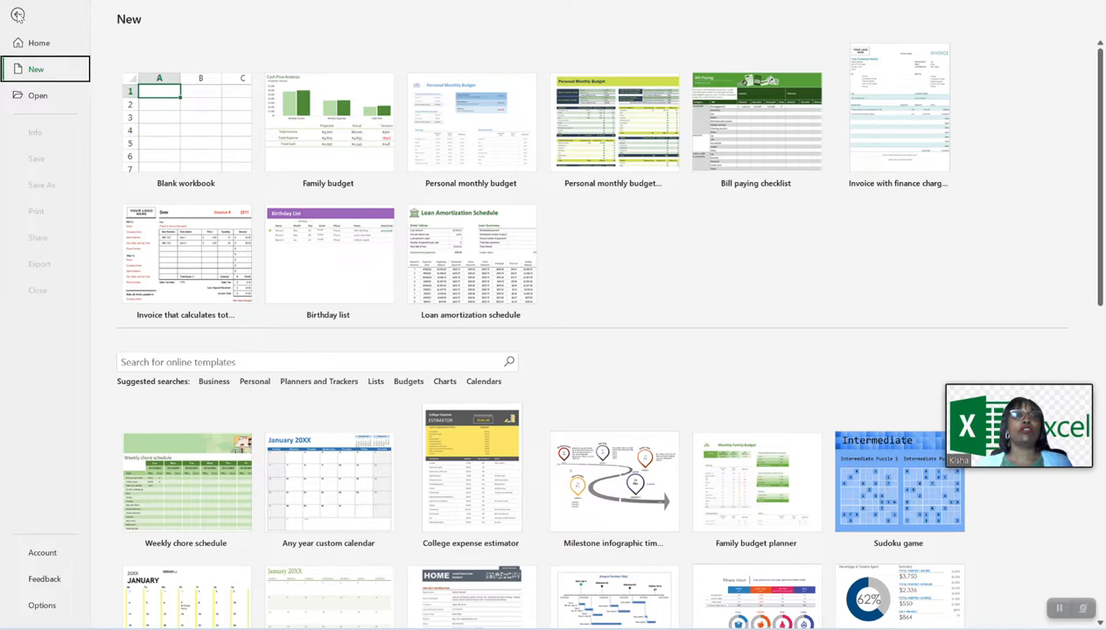
pyautogui.click(17, 14)
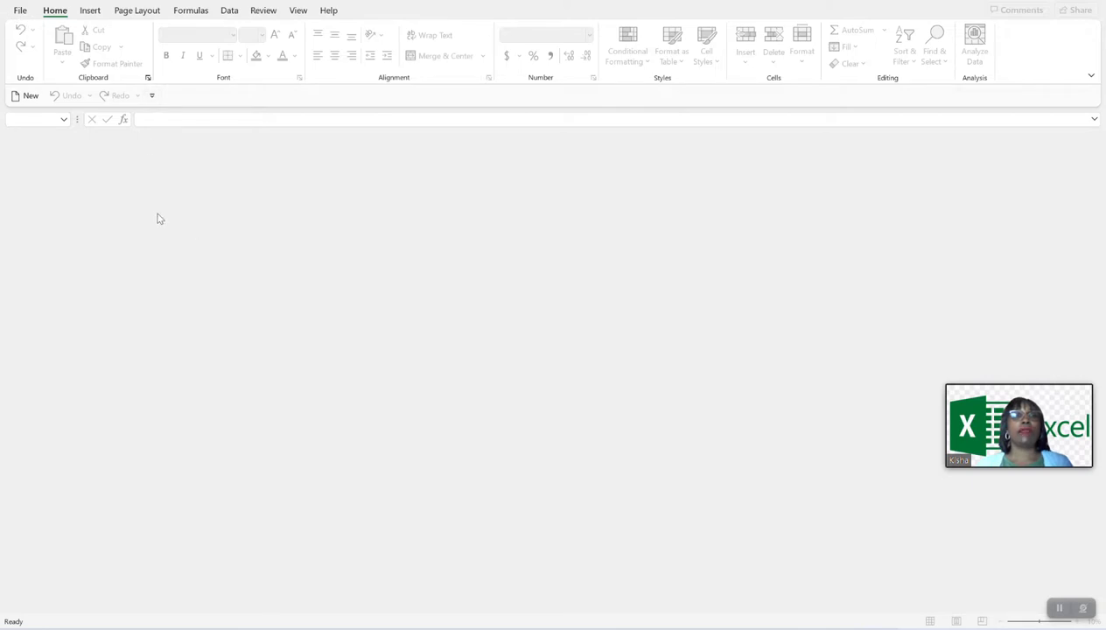
pyautogui.click(92, 12)
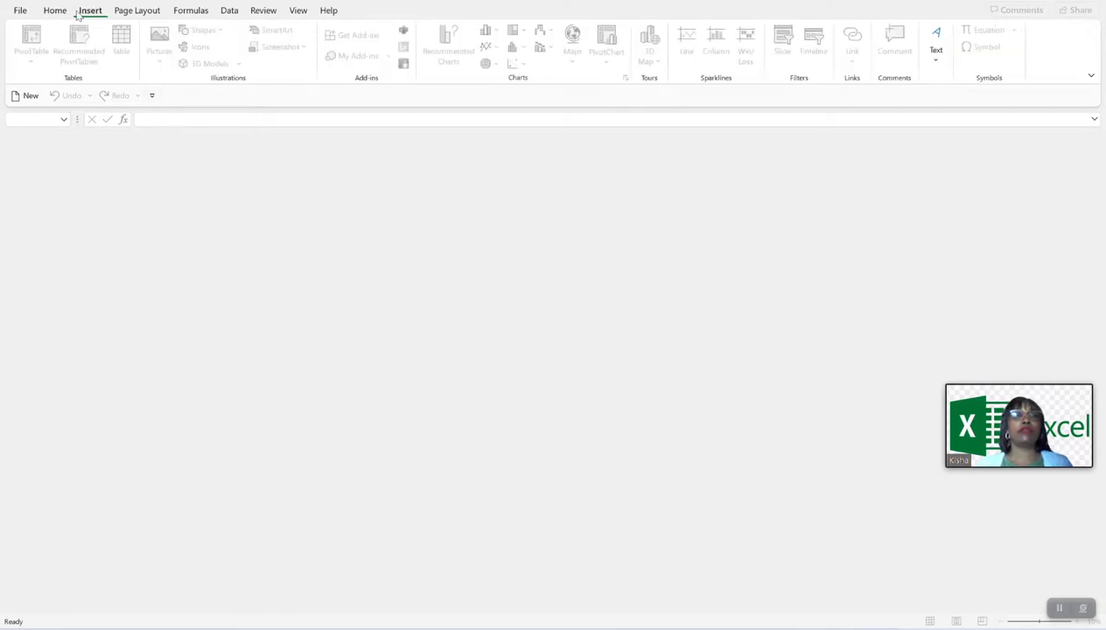
pyautogui.click(62, 12)
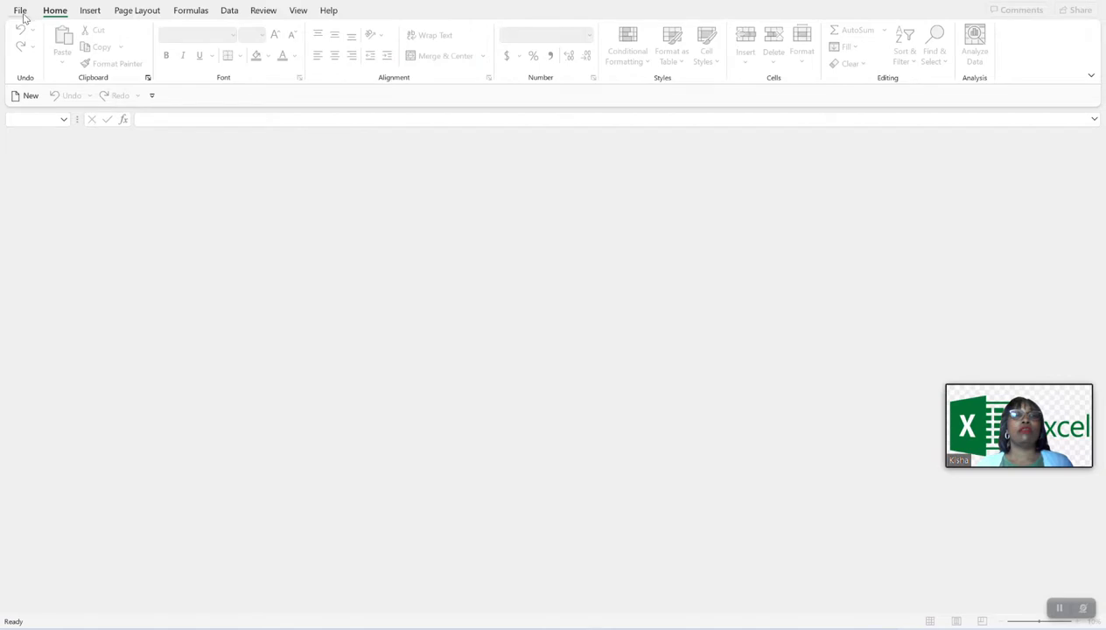
# - Create a new workbook from the Family budget template found in the Budgets template category
pyautogui.click(20, 10)
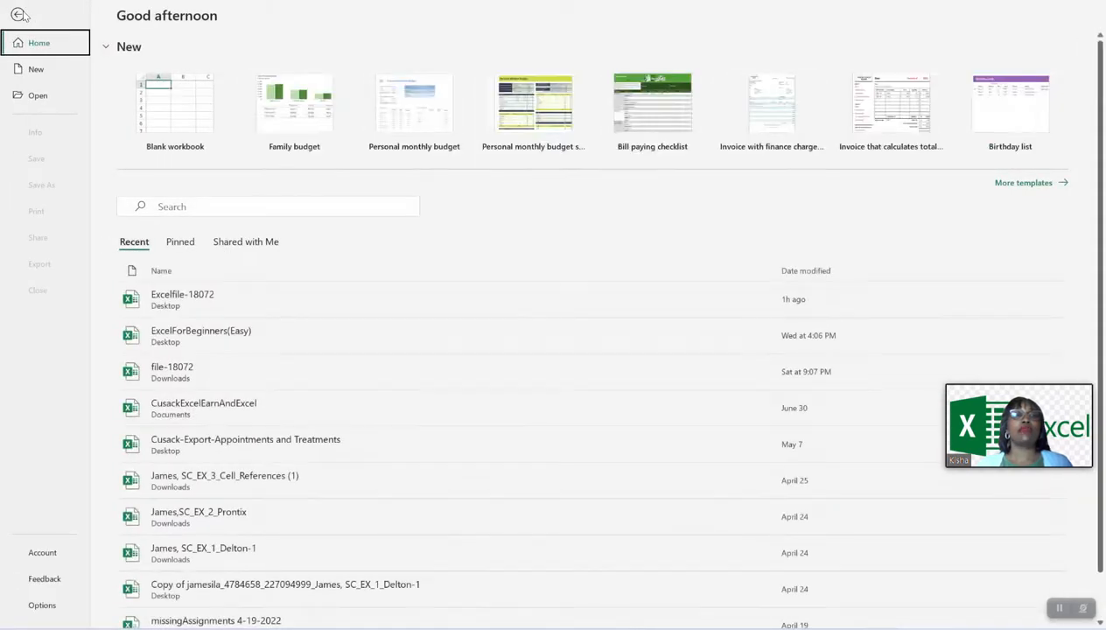
pyautogui.click(26, 75)
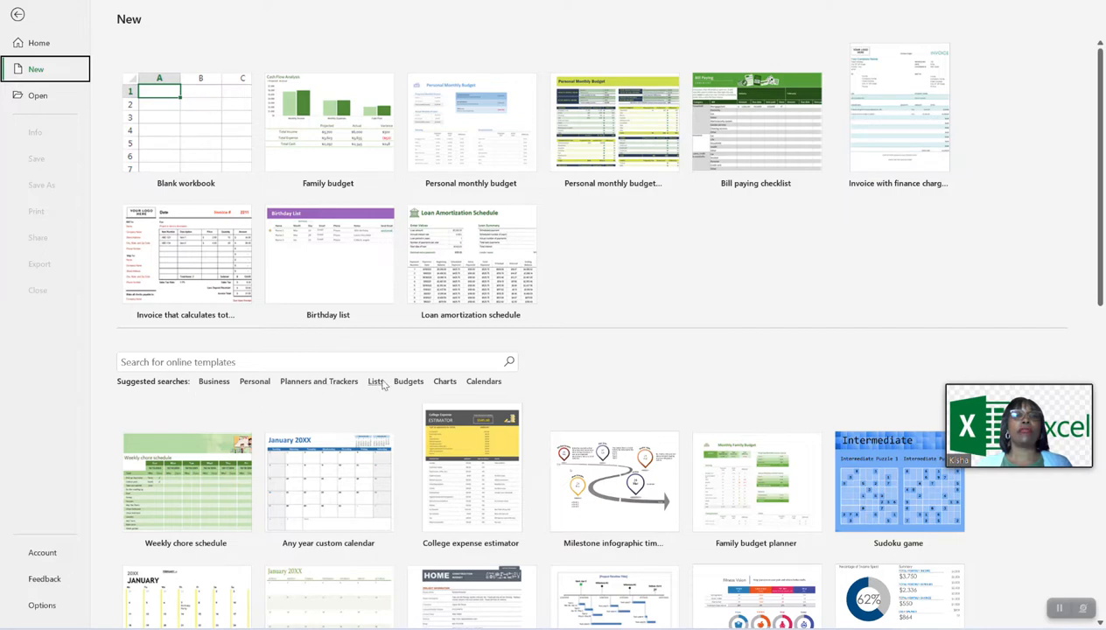
pyautogui.click(407, 382)
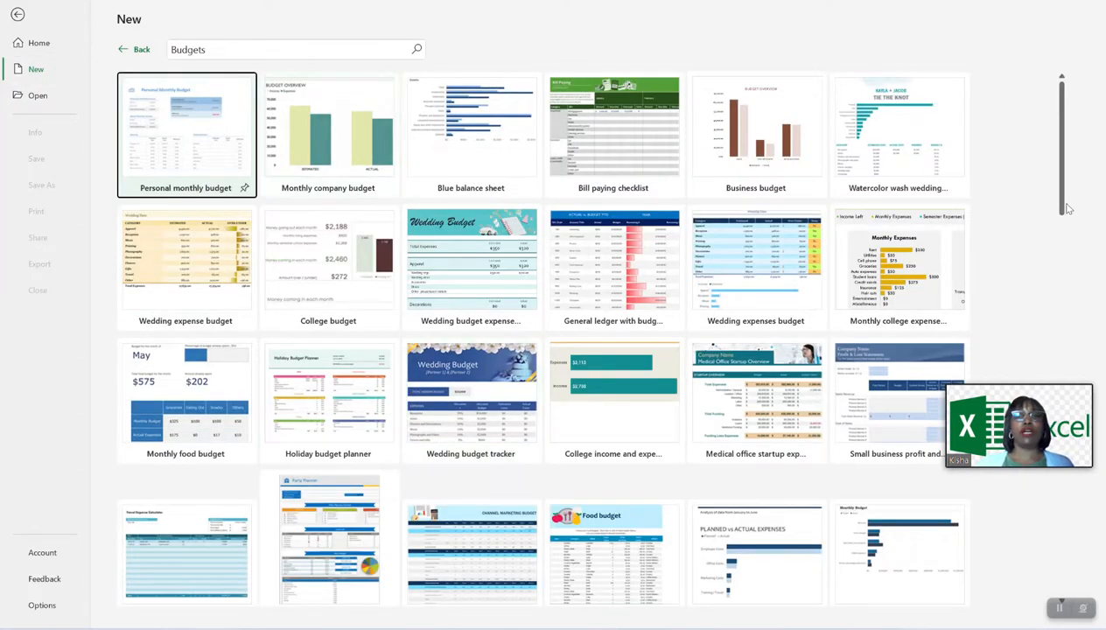
pyautogui.moveTo(1064, 213); pyautogui.dragTo(1063, 368)
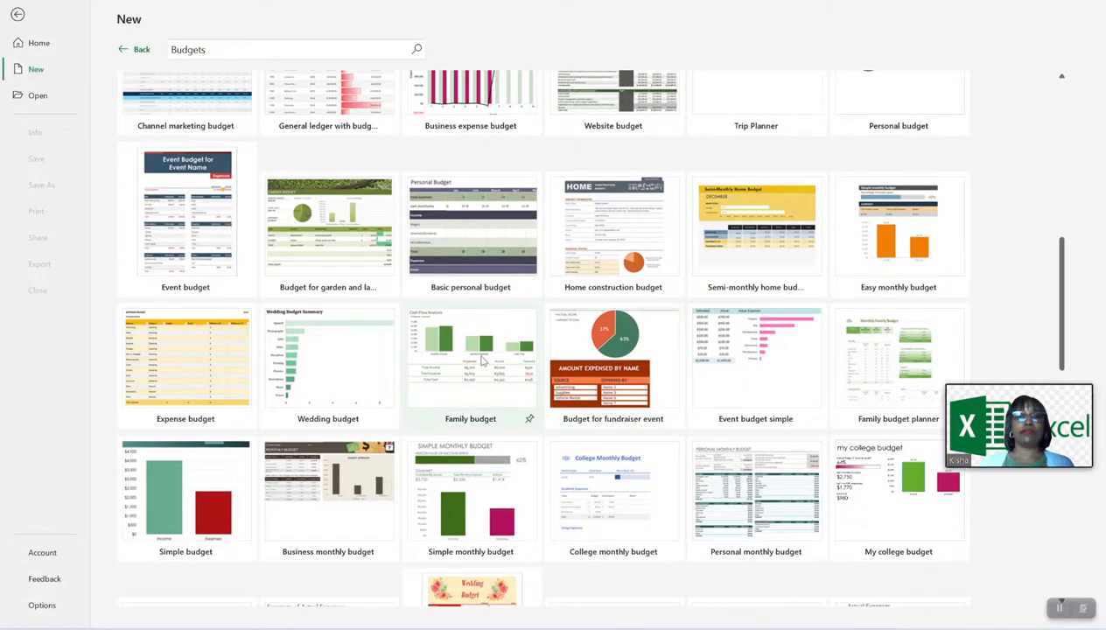
pyautogui.doubleClick(481, 361)
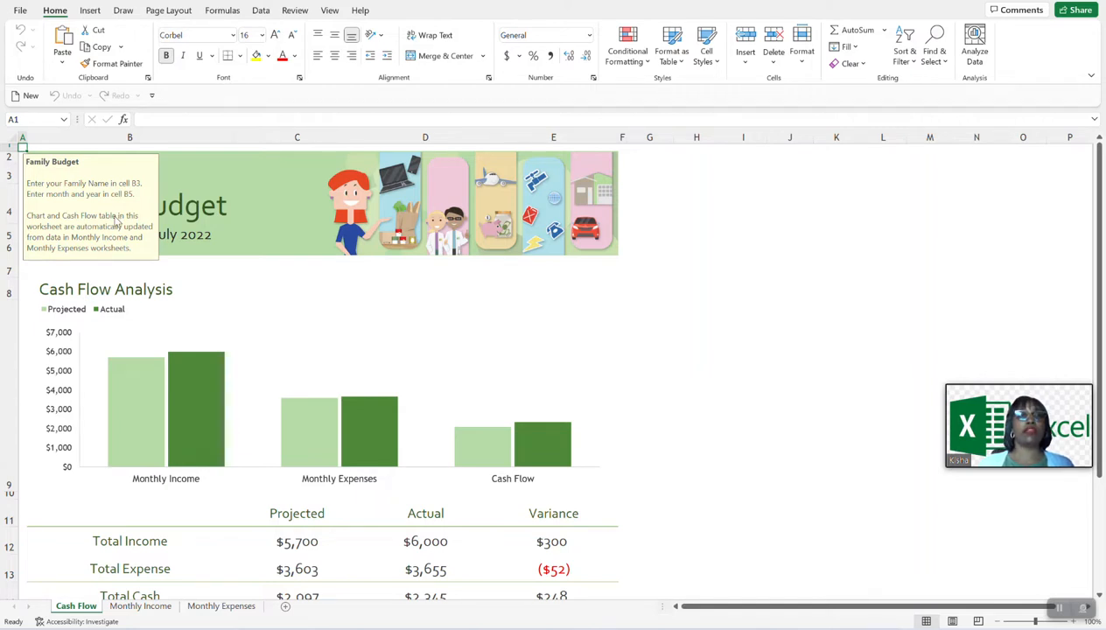
# - Replace the Family Name placeholder in cell B3 of the Cash Flow sheet with "The Teacher Family"
pyautogui.click(70, 269)
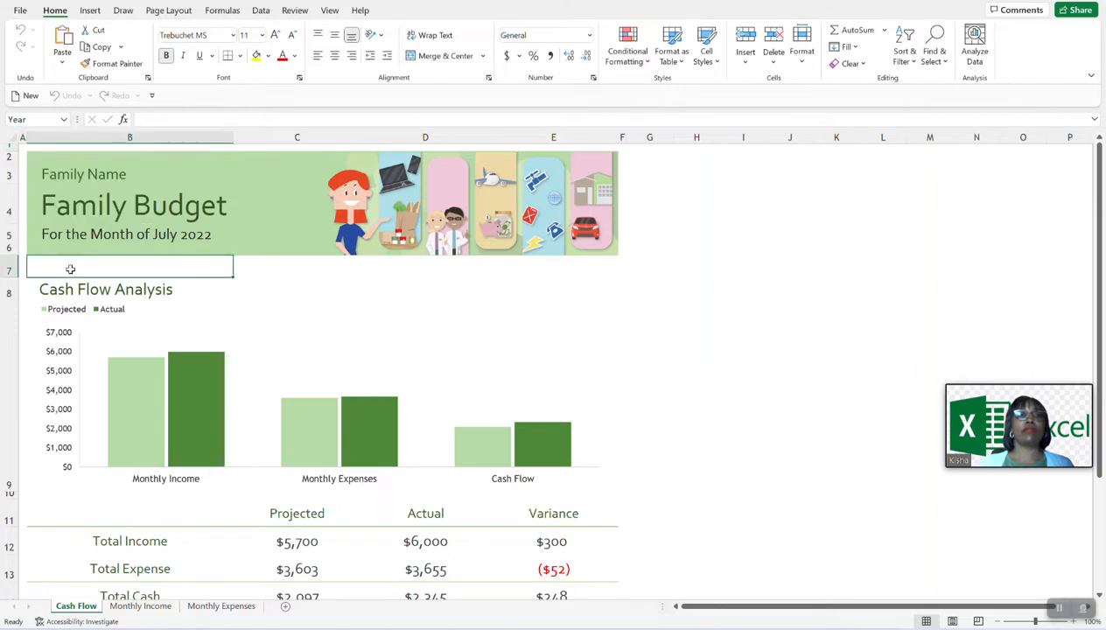
pyautogui.click(55, 174)
pyautogui.doubleClick(54, 174)
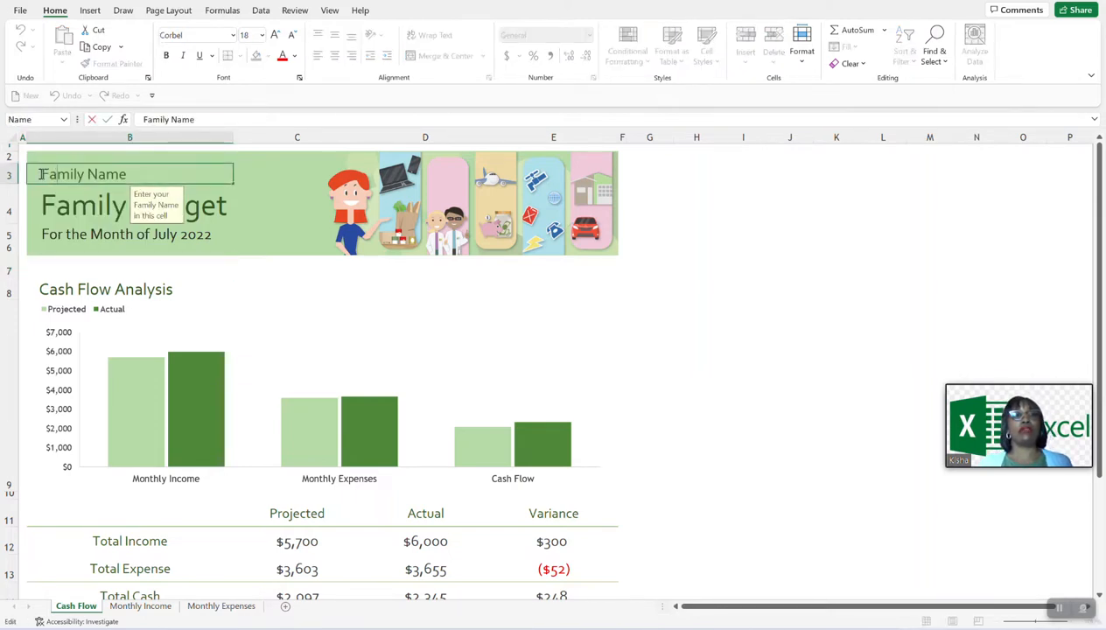
pyautogui.moveTo(39, 174); pyautogui.dragTo(129, 172)
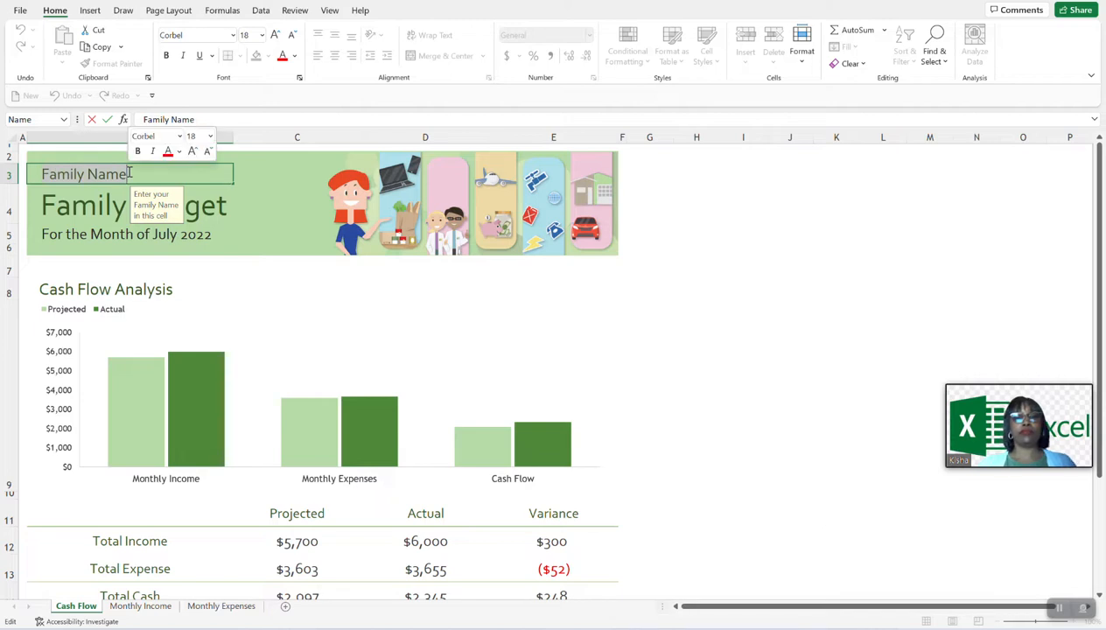
pyautogui.write('Teacher')
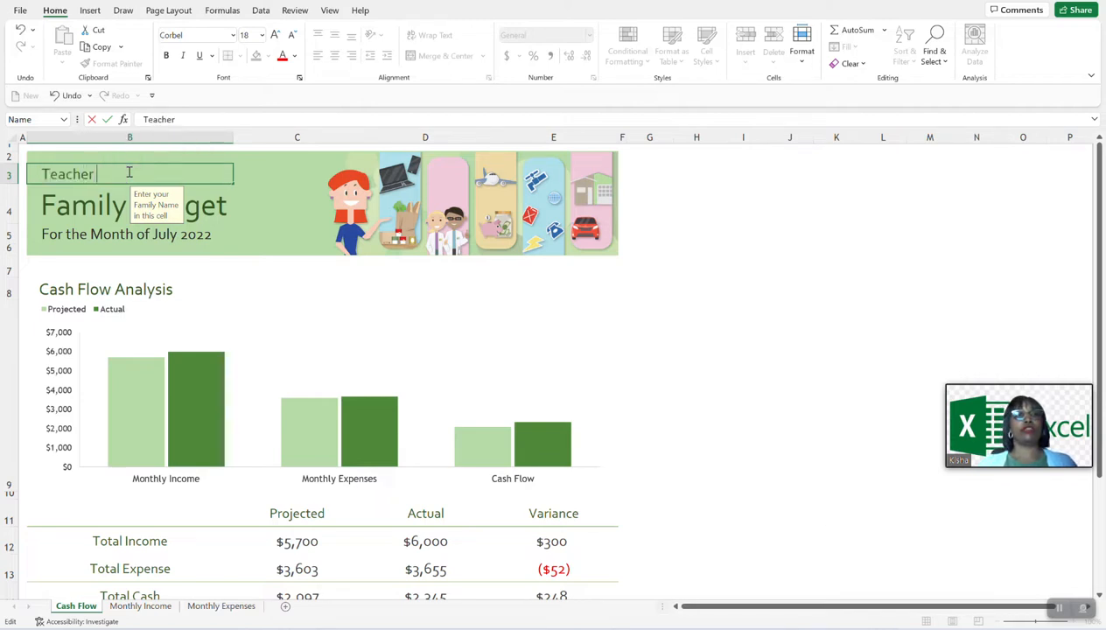
pyautogui.write(' Family')
pyautogui.click(40, 174)
pyautogui.write('The')
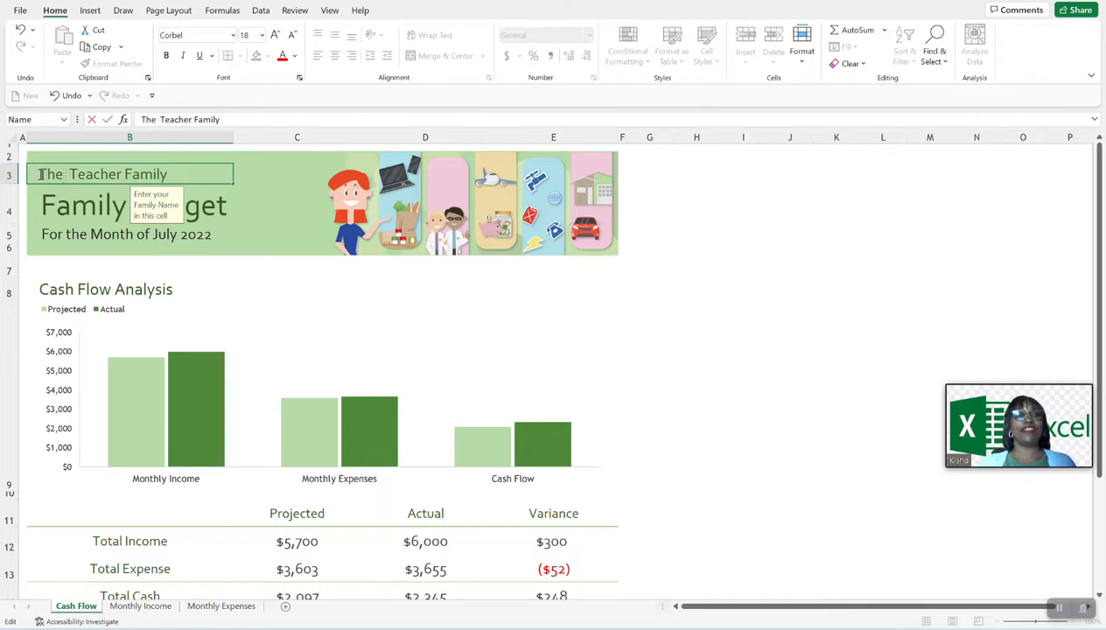
pyautogui.press('BackSpace')
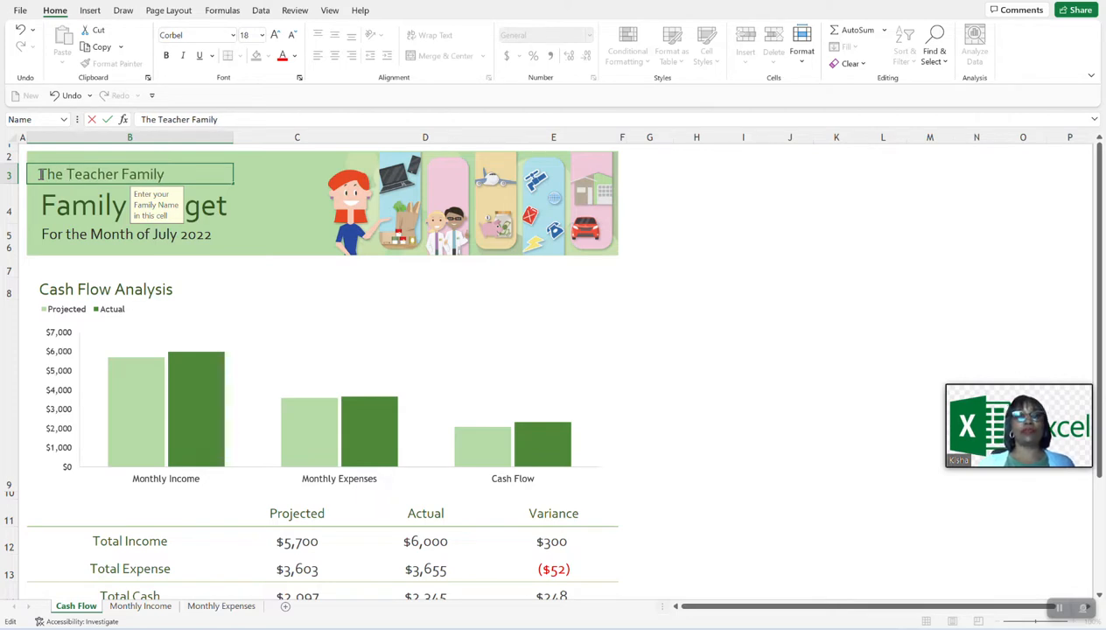
pyautogui.click(54, 212)
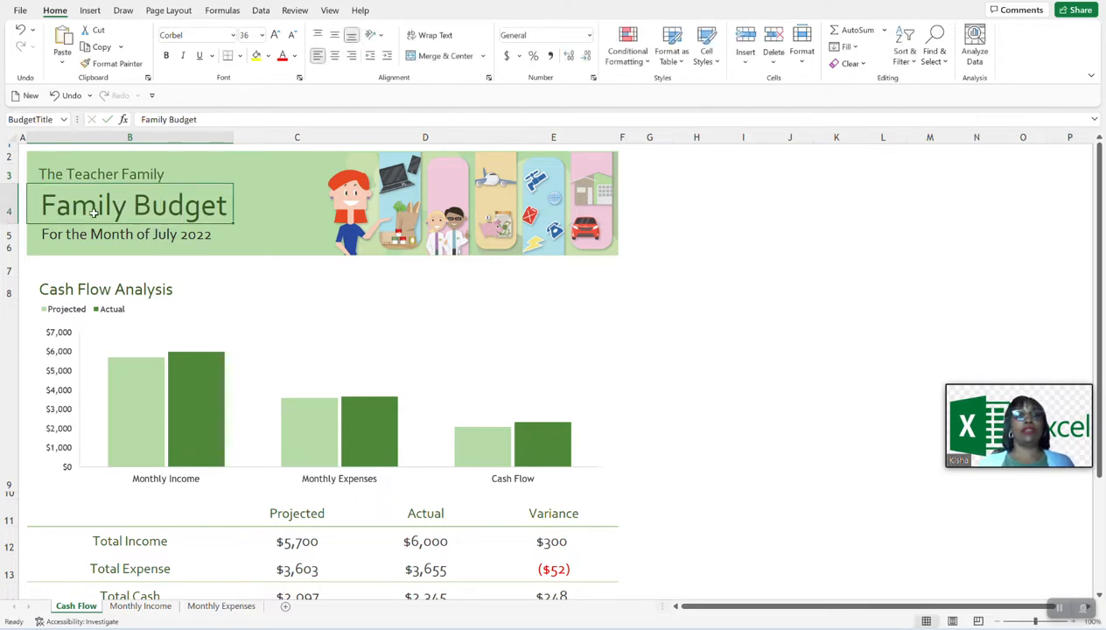
# - Examine the month line in the budget header and the Cash Flow Analysis heading and chart legend
pyautogui.click(68, 233)
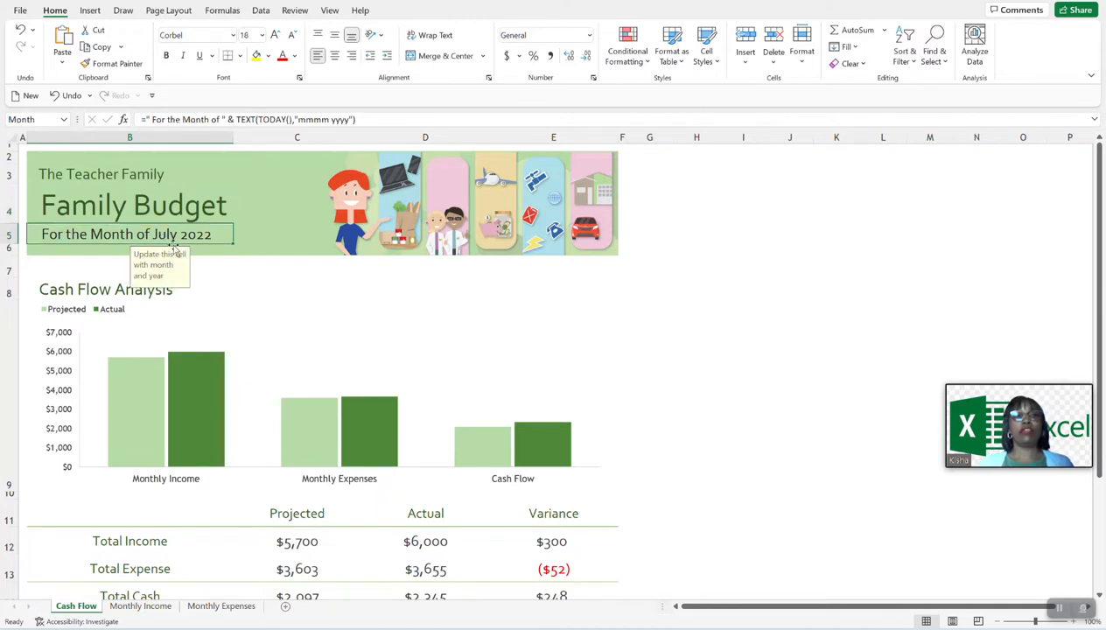
pyautogui.click(221, 239)
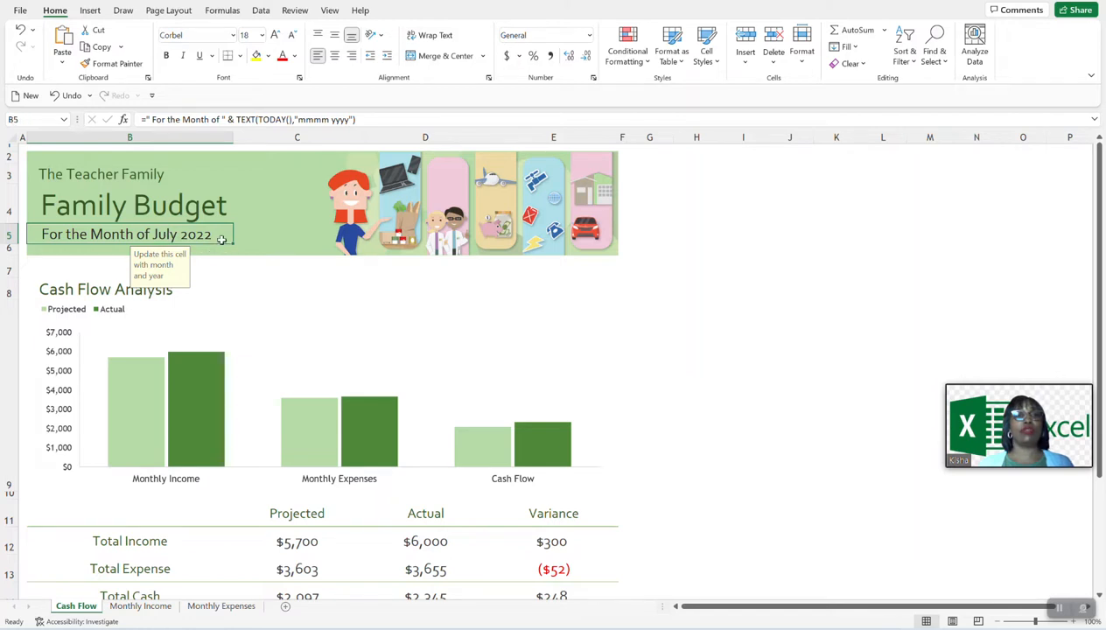
pyautogui.click(95, 282)
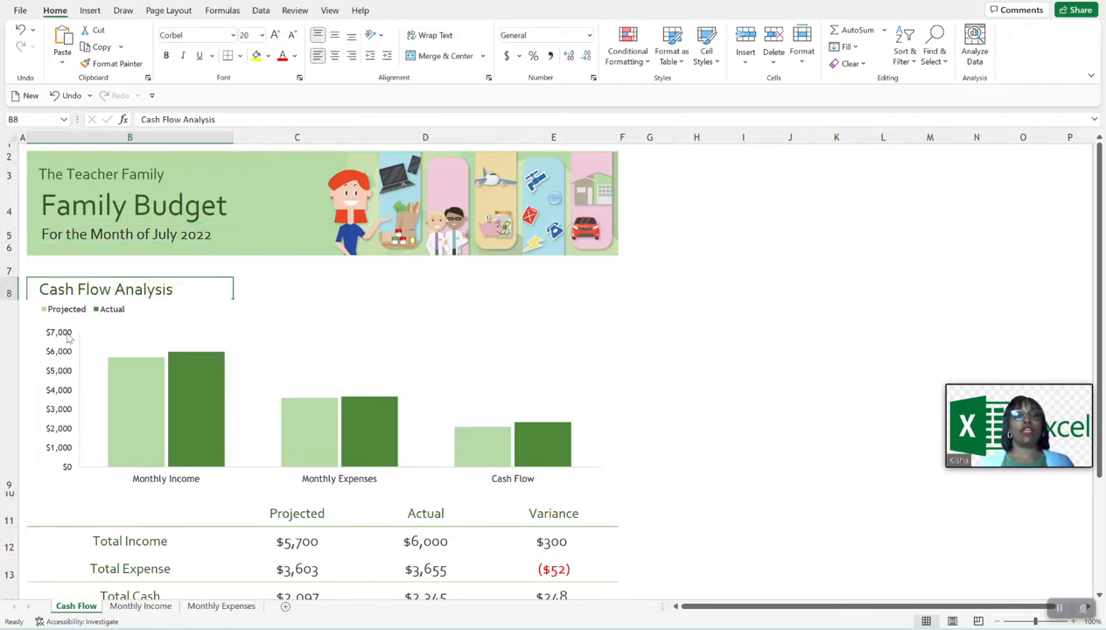
pyautogui.click(87, 315)
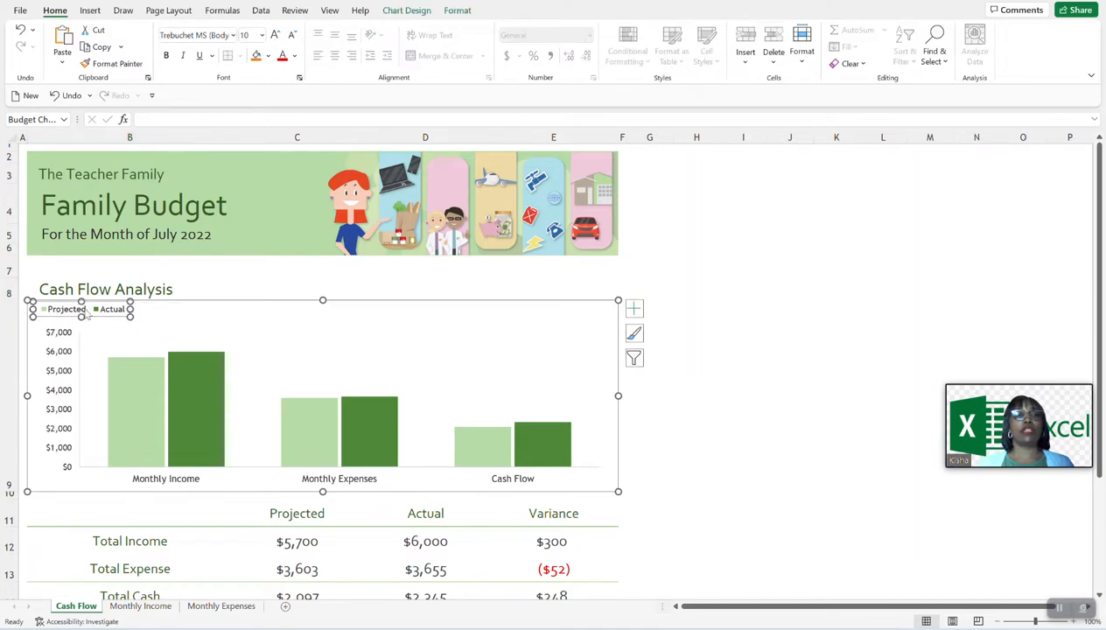
pyautogui.click(206, 283)
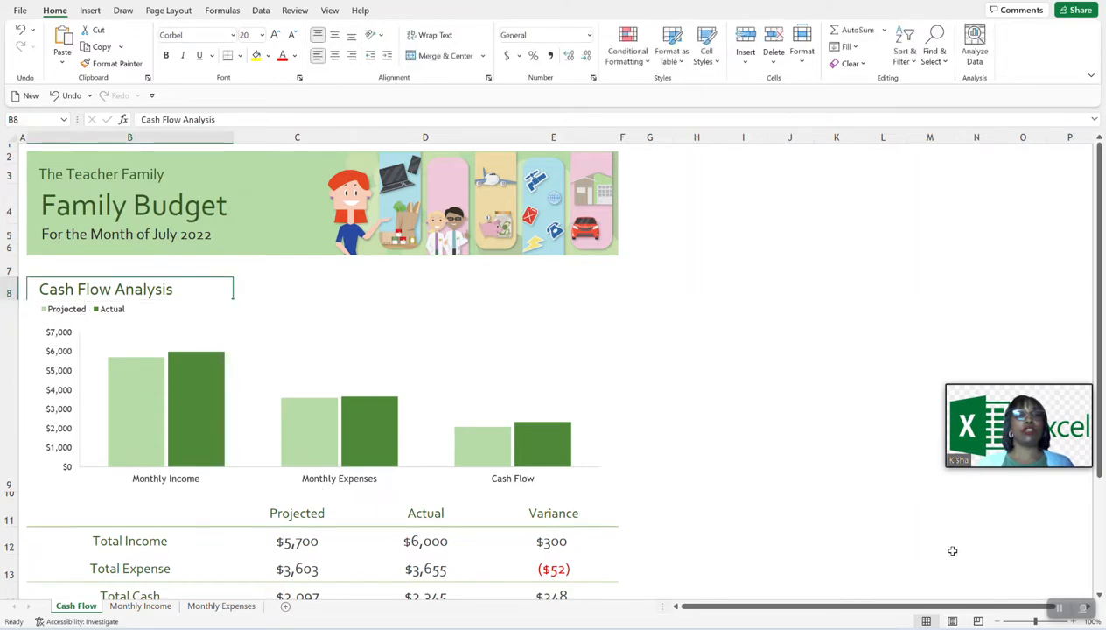
# - Set Total Income in the cash flow table to 3700 projected and 3300 actual
pyautogui.click(1100, 598)
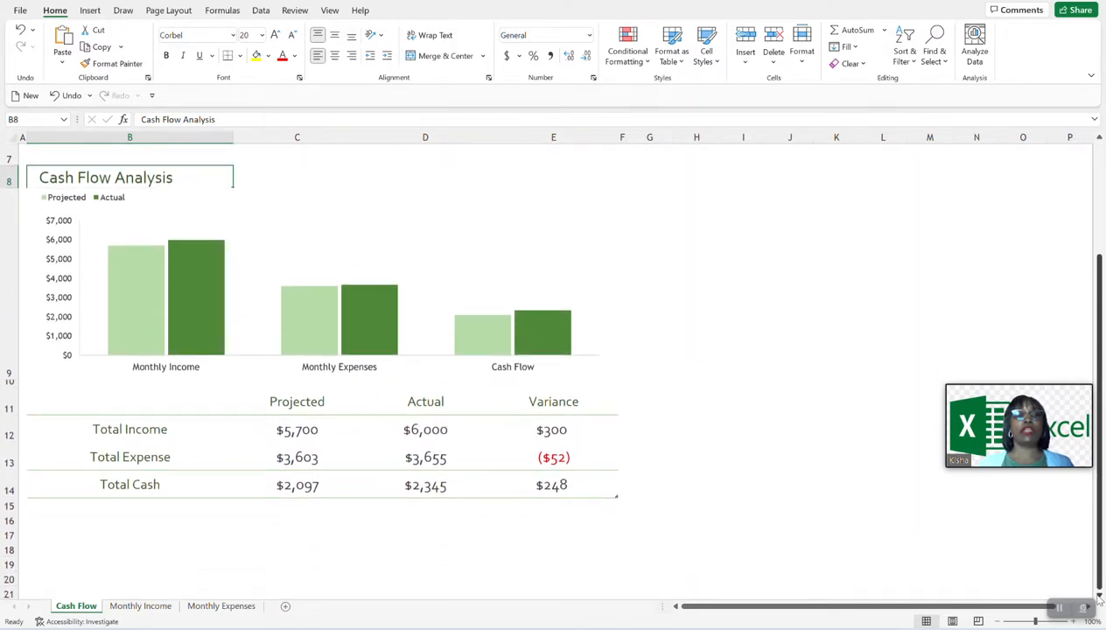
pyautogui.click(1100, 598)
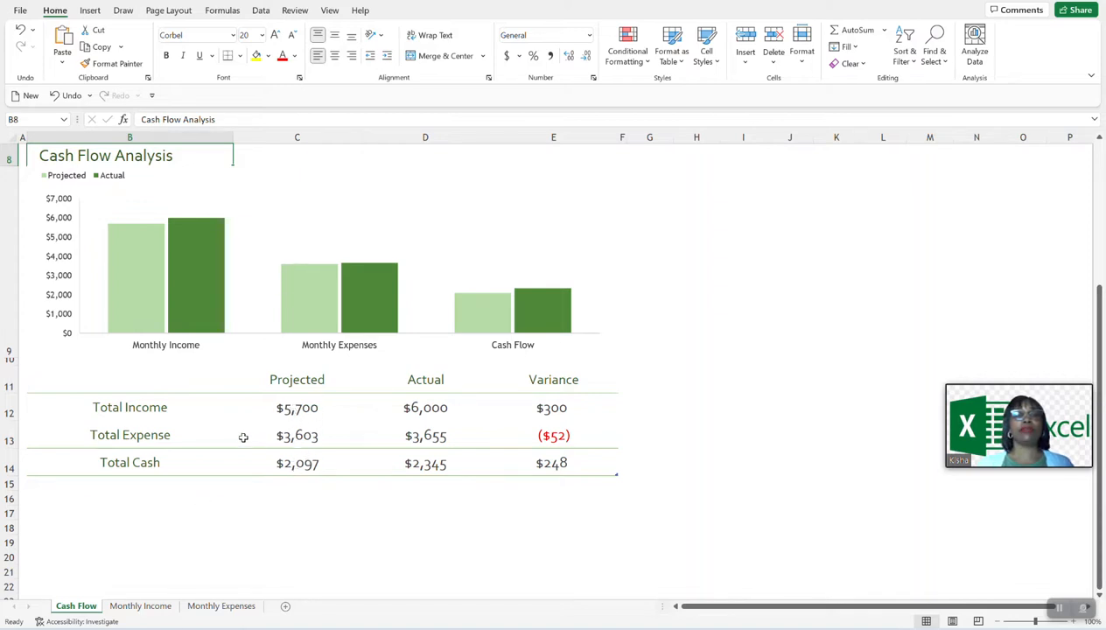
pyautogui.click(303, 408)
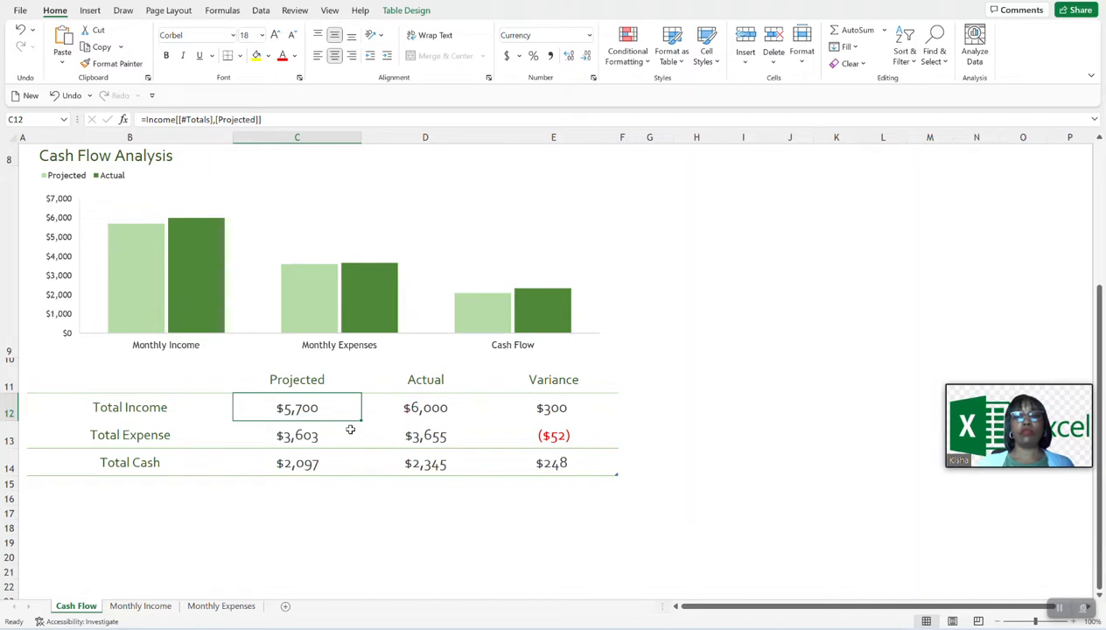
pyautogui.write('3')
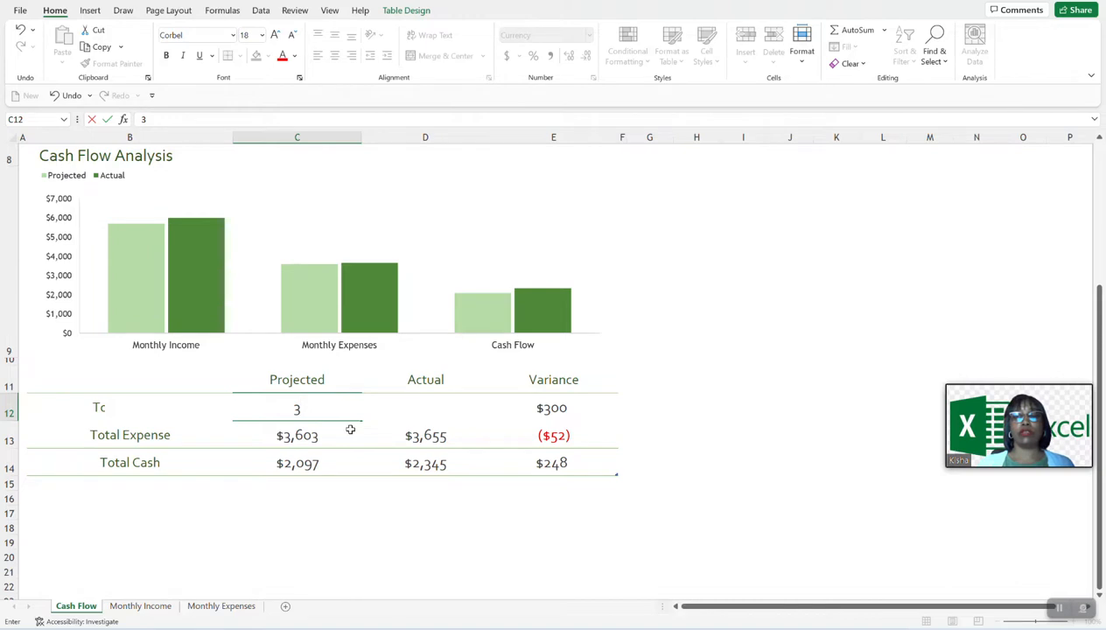
pyautogui.write('700')
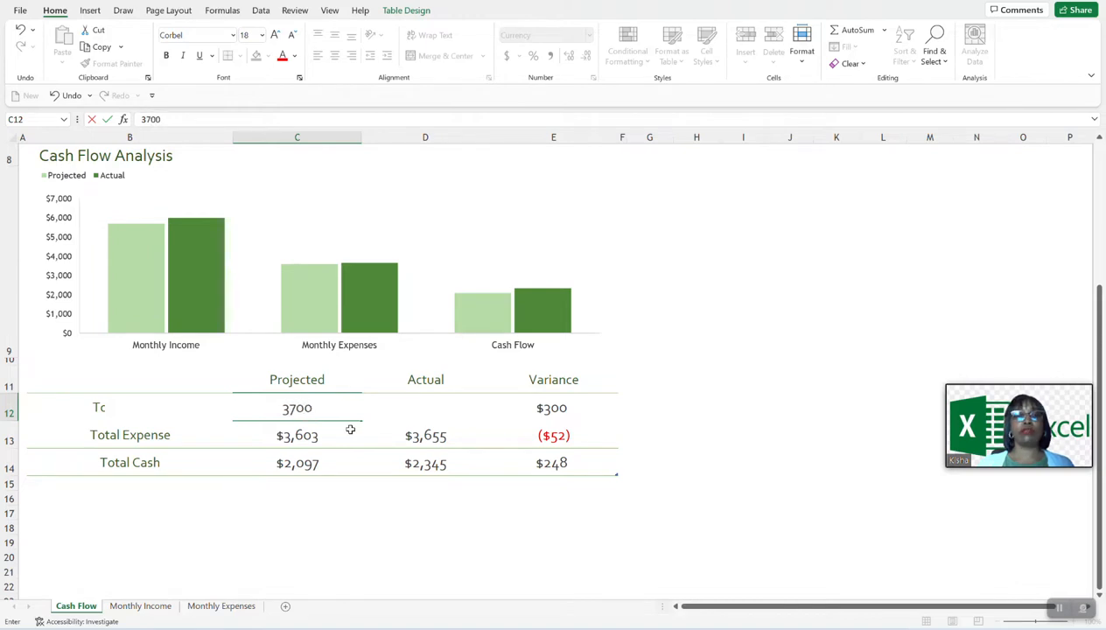
pyautogui.click(425, 409)
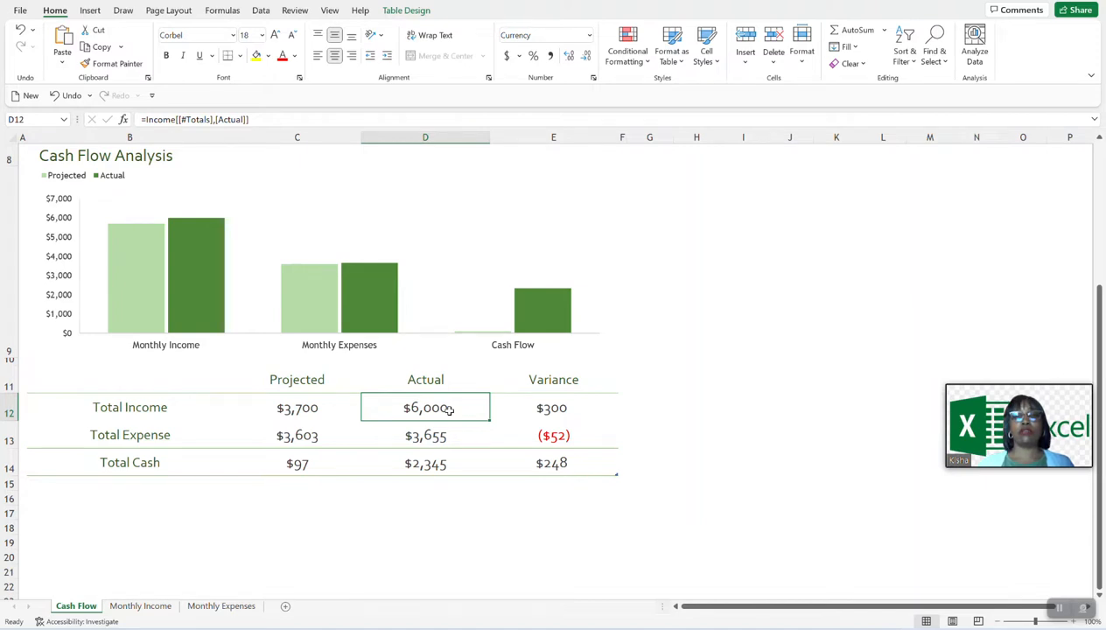
pyautogui.write('3300')
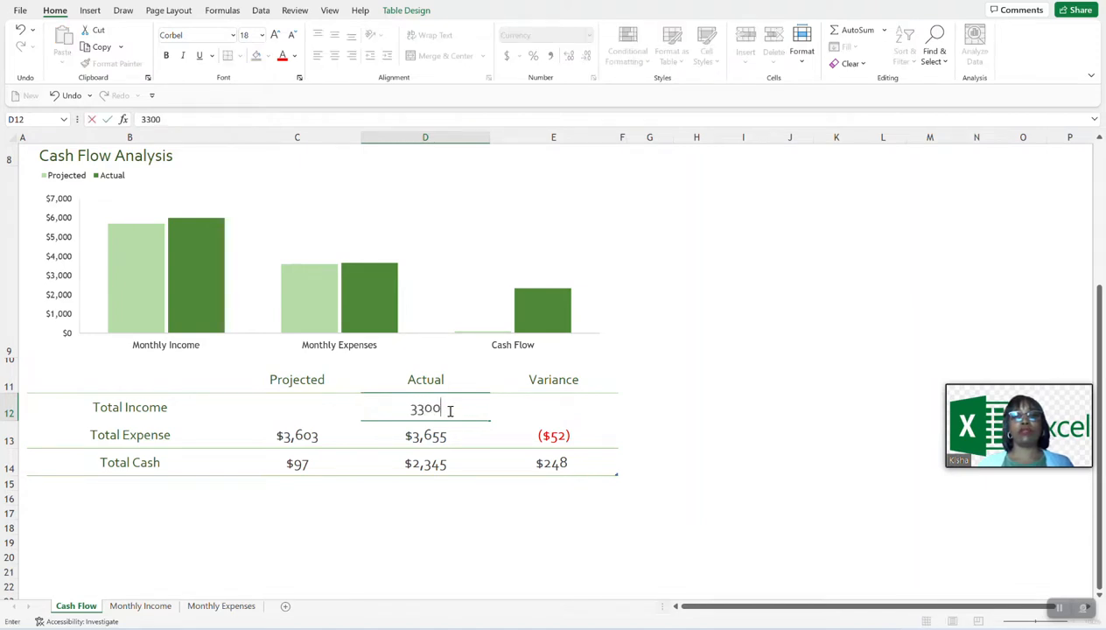
pyautogui.press('Return')
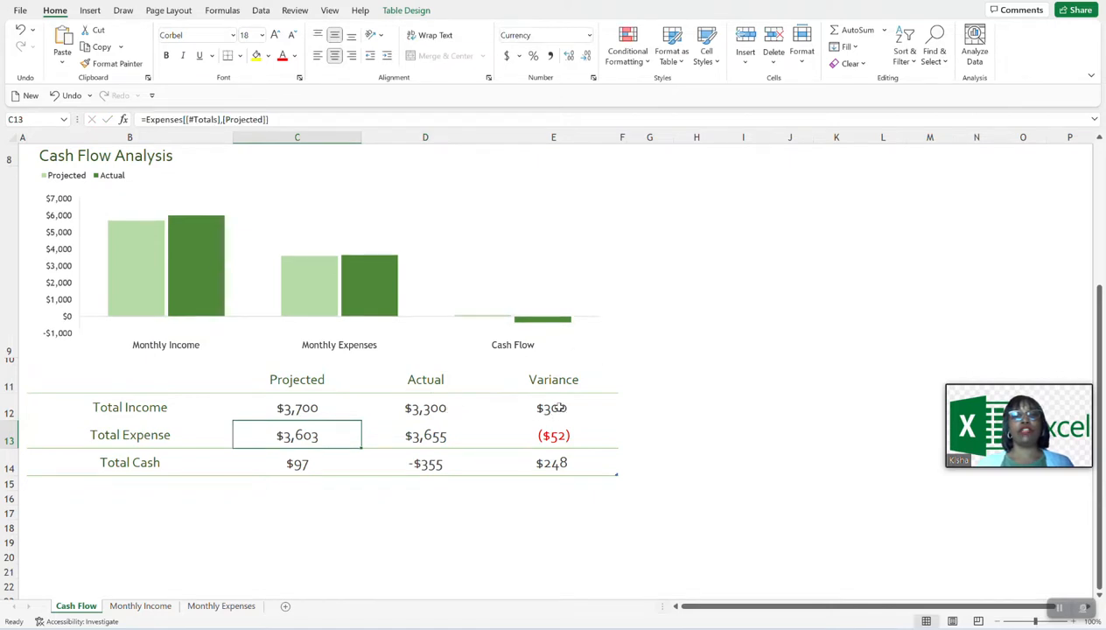
# - Review the Total Income variance, the projected and actual Total Expense cells, and the rest of the Cash Flow sheet
pyautogui.click(558, 407)
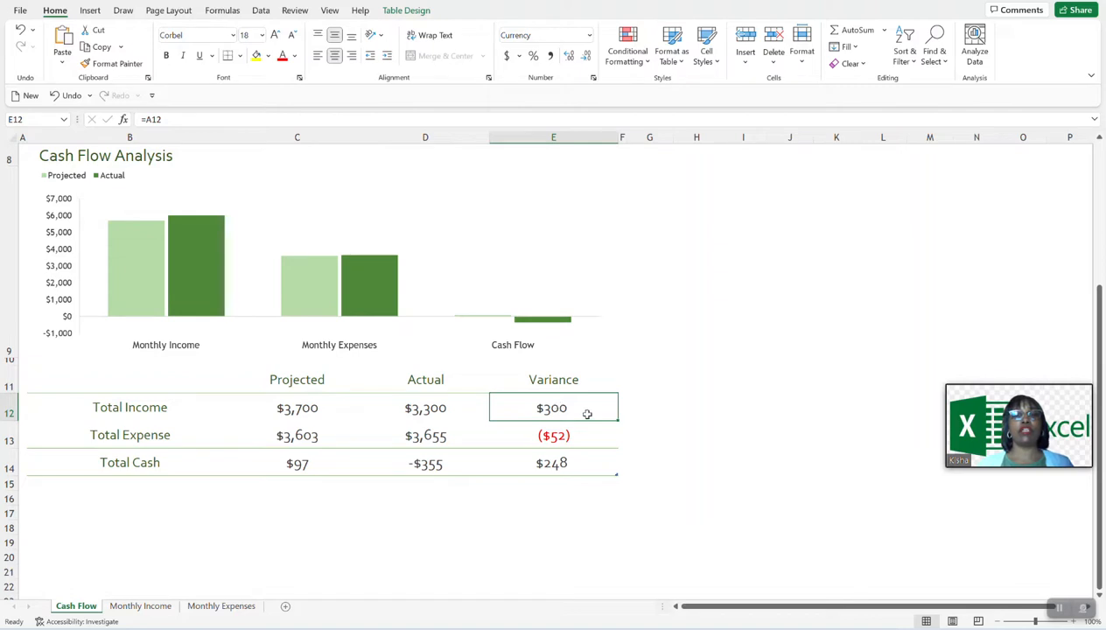
pyautogui.click(305, 442)
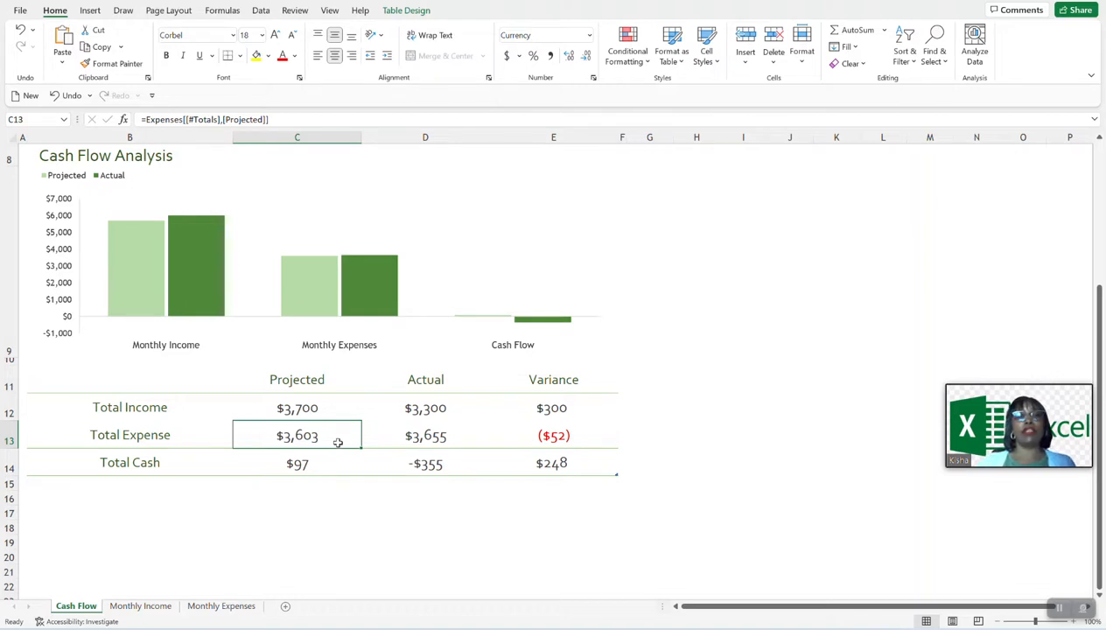
pyautogui.click(437, 435)
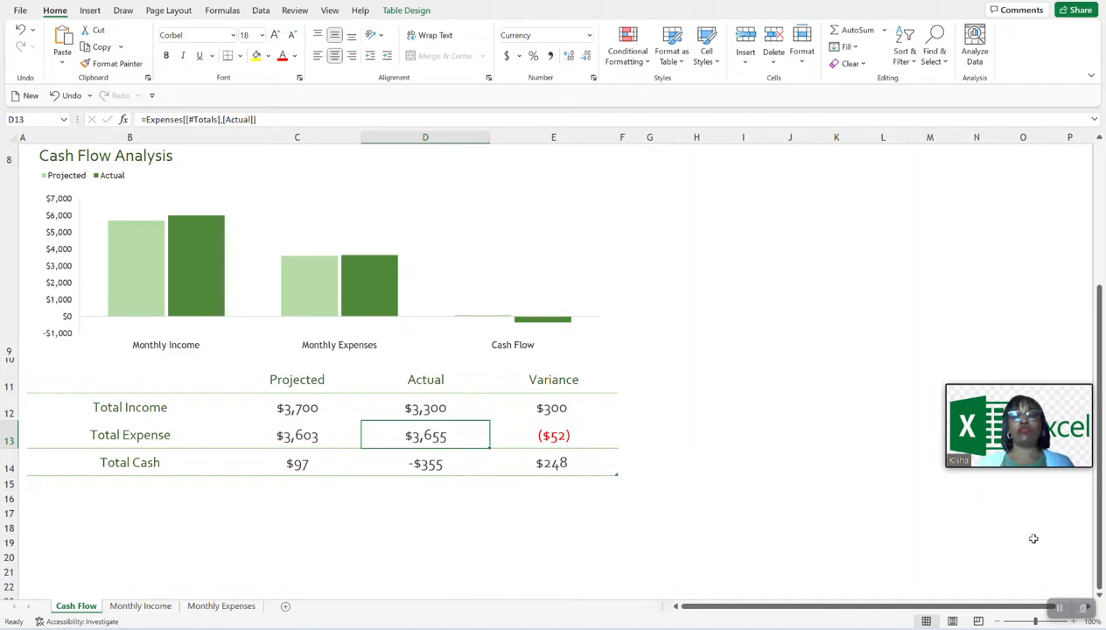
pyautogui.scroll(-1, 1101, 596)
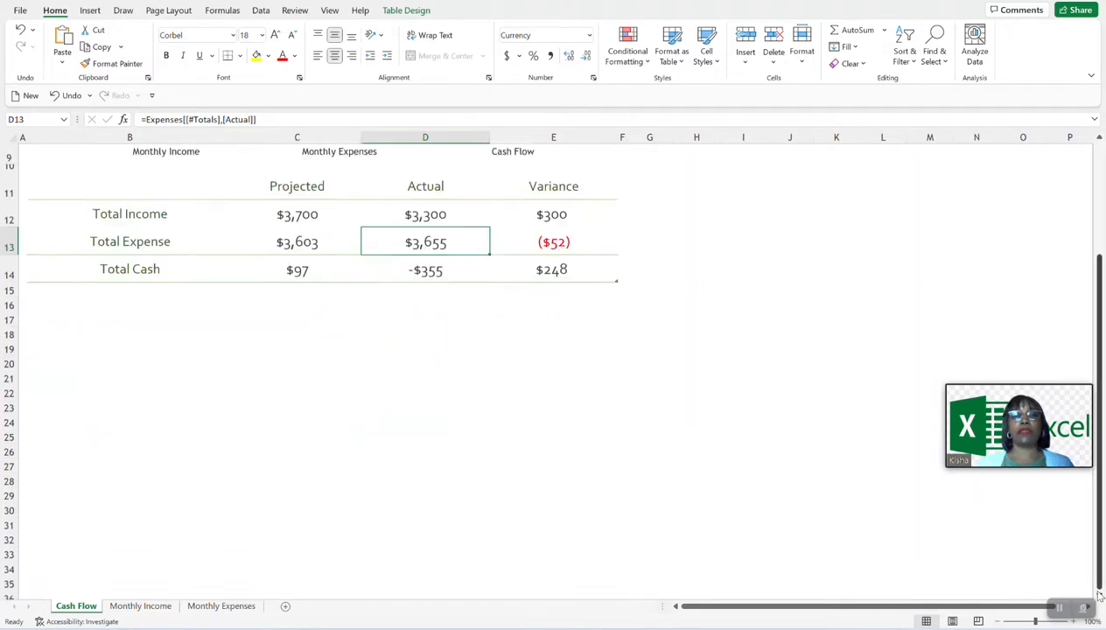
pyautogui.click(1100, 594)
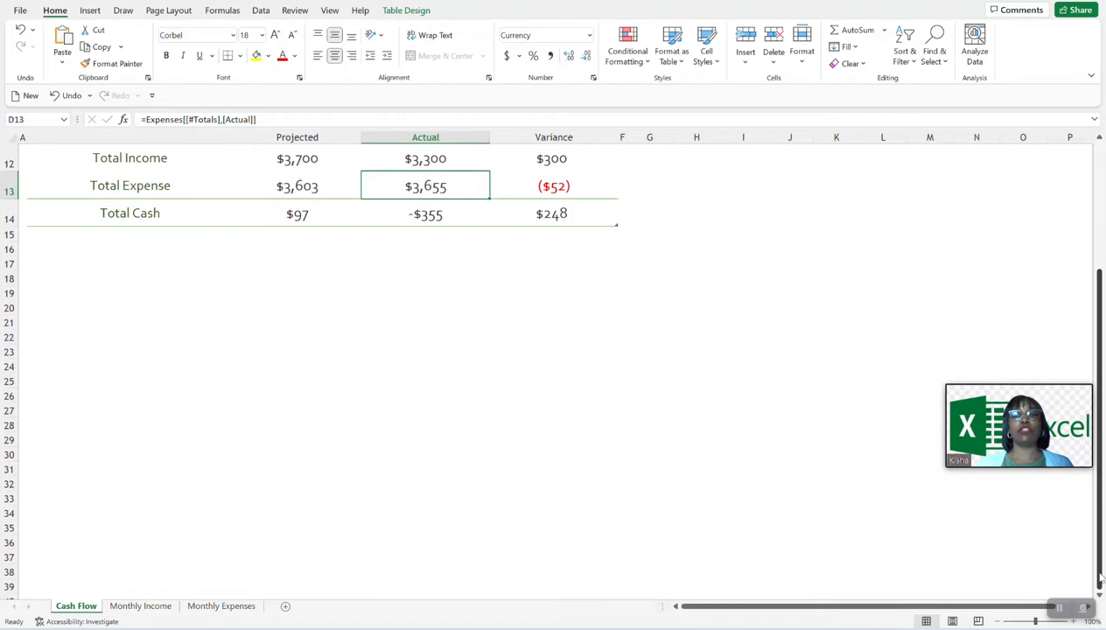
pyautogui.moveTo(1101, 578); pyautogui.dragTo(1104, 460)
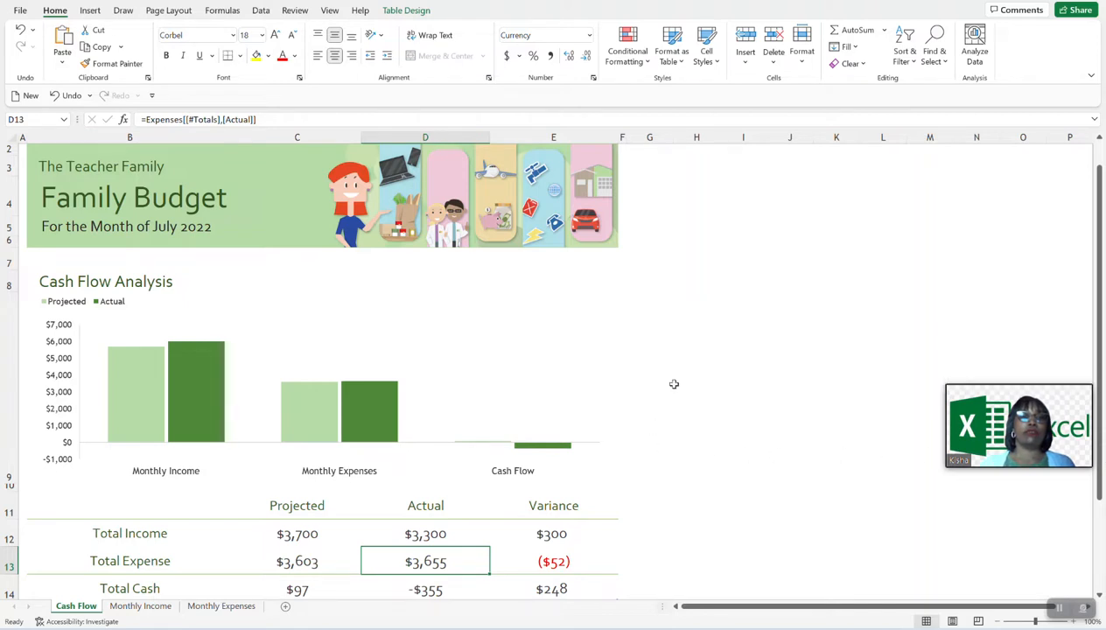
# - Examine the Monthly Income sheet's title, income categories and projected amounts
pyautogui.click(154, 606)
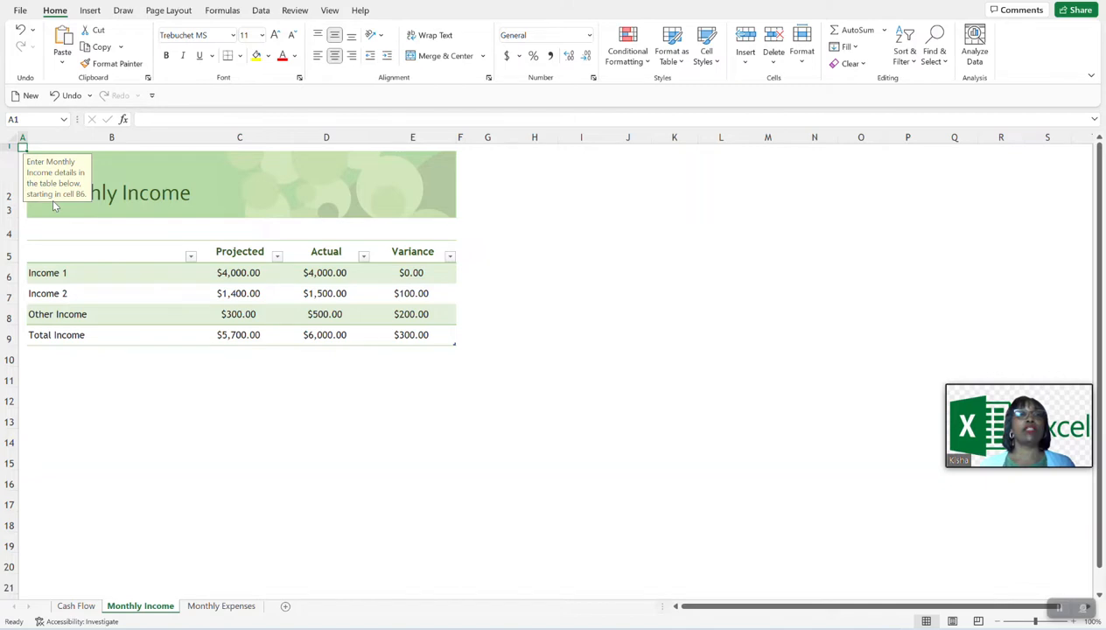
pyautogui.click(112, 187)
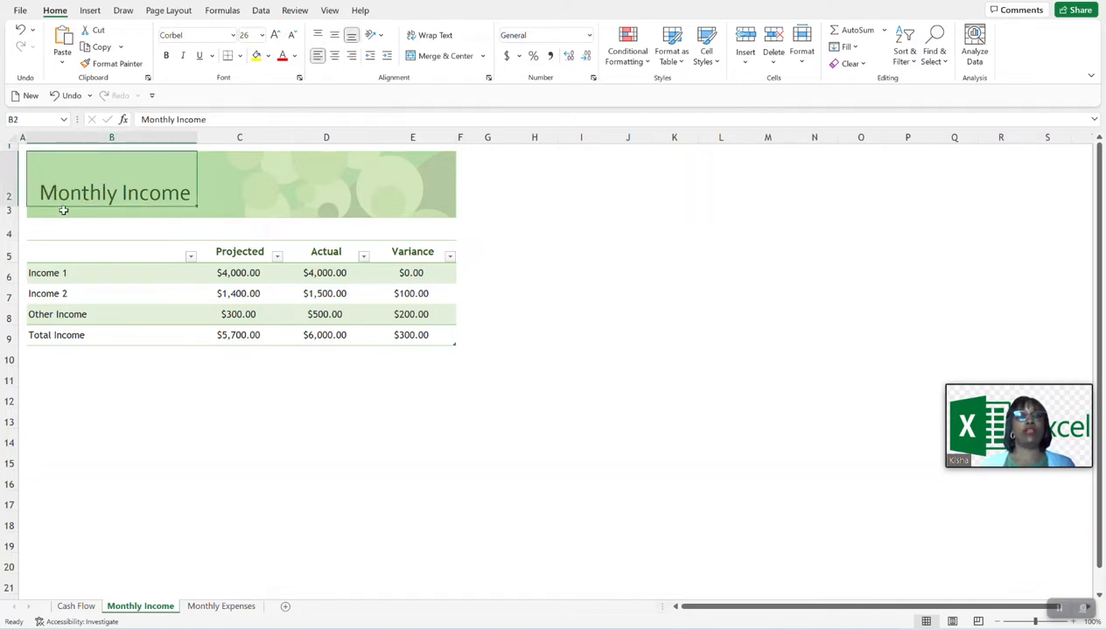
pyautogui.press('Down')
pyautogui.press('Down')
pyautogui.press('Down')
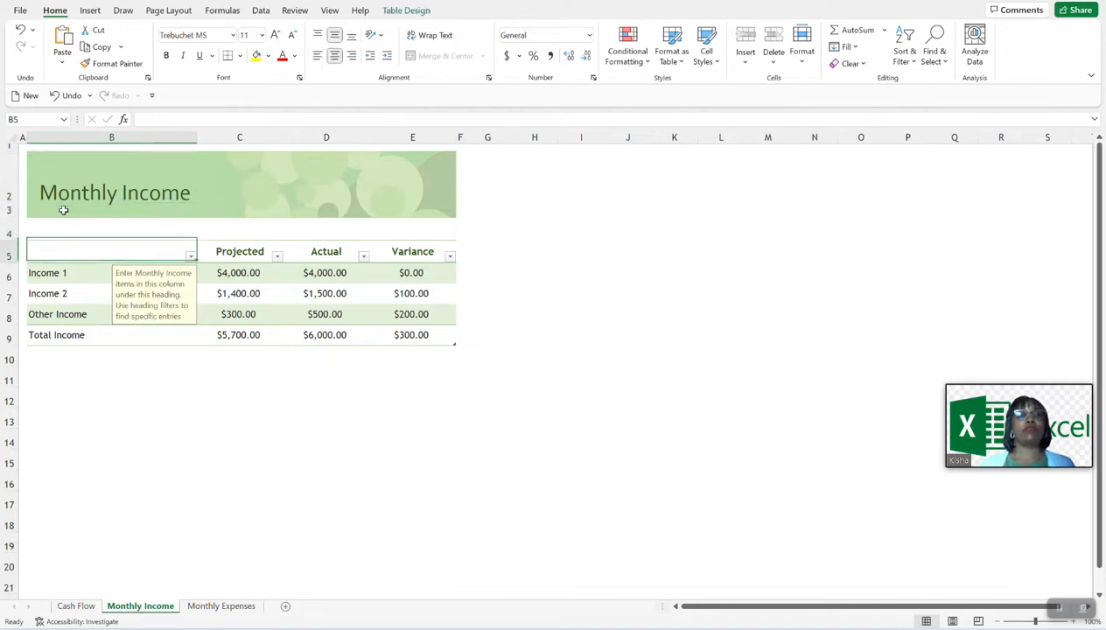
pyautogui.press('Down')
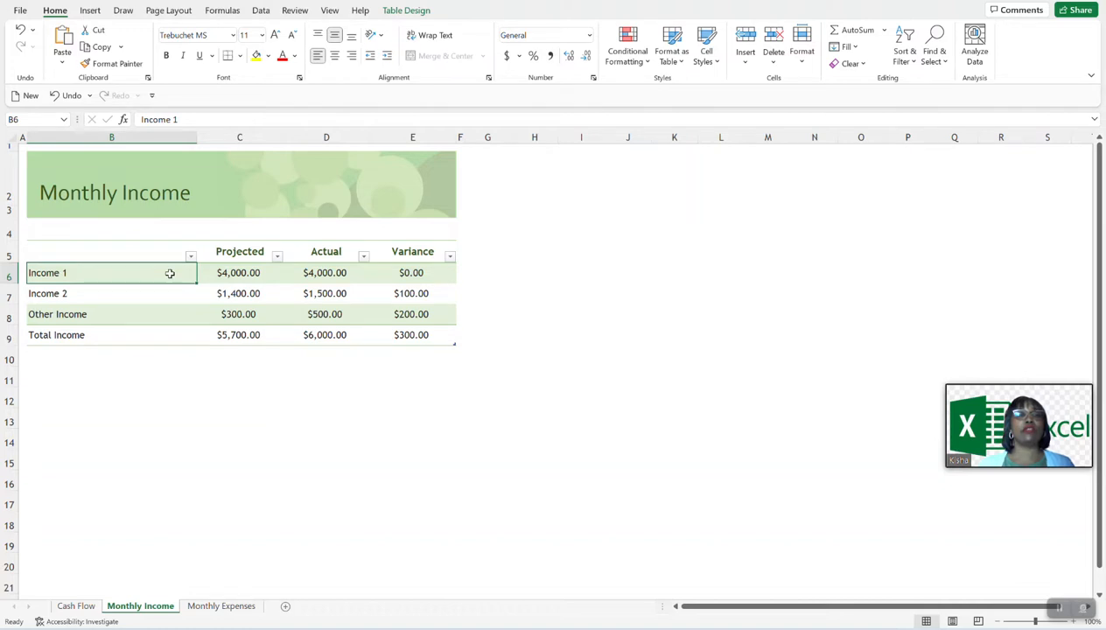
pyautogui.click(142, 299)
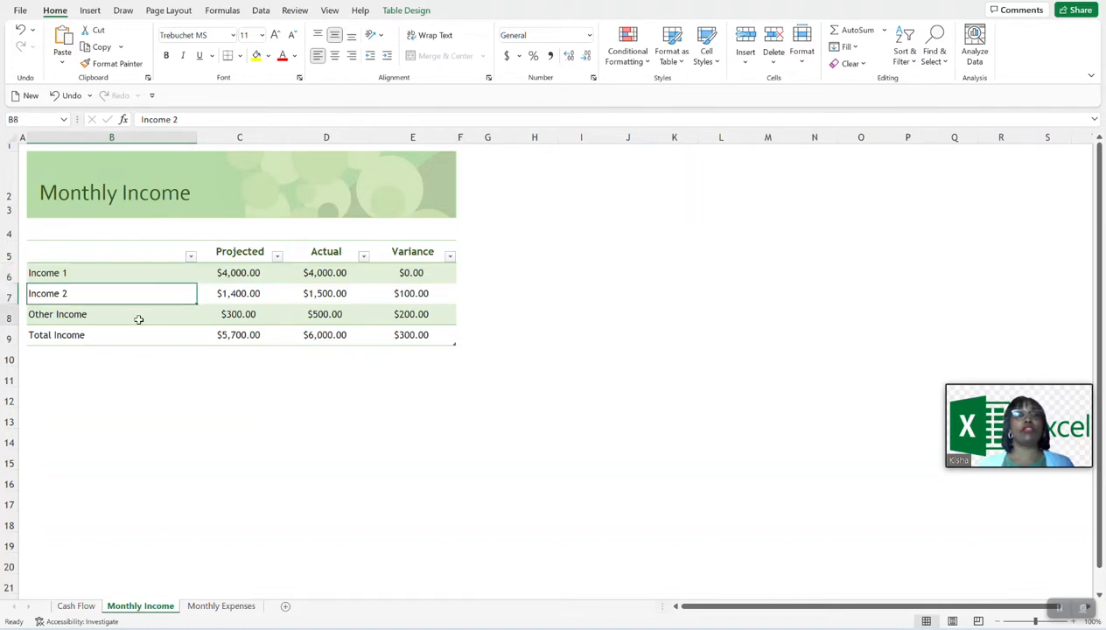
pyautogui.click(139, 319)
pyautogui.click(230, 271)
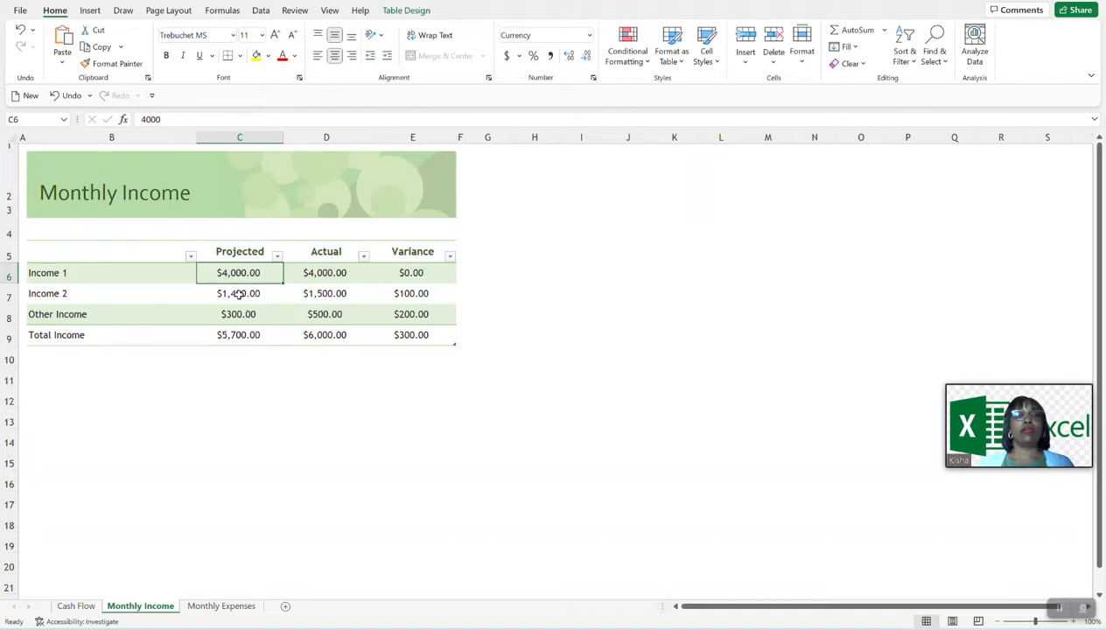
# - Set Income 2 to 1000 projected and 900 actual in the Monthly Income table, and check the effect on the Cash Flow sheet
pyautogui.click(239, 295)
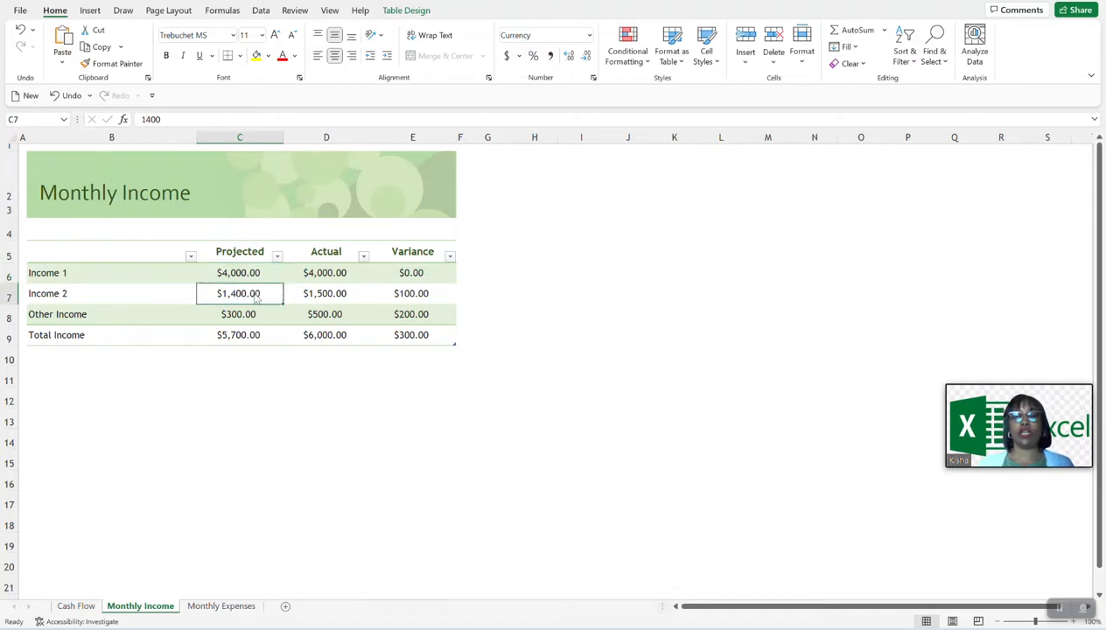
pyautogui.write('1,0')
pyautogui.write('000')
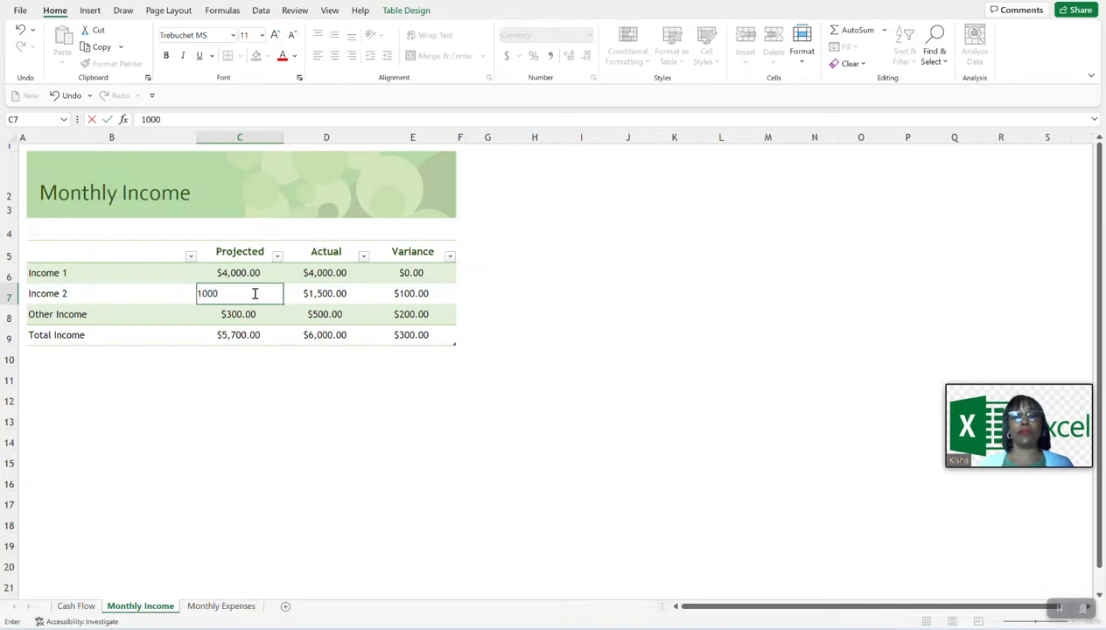
pyautogui.press('Return')
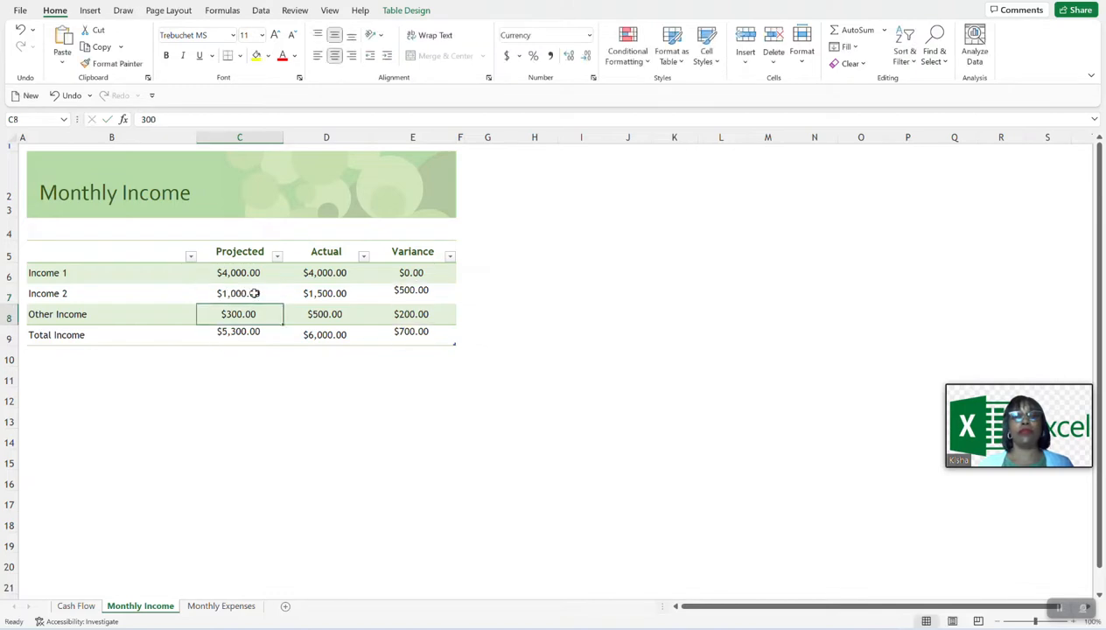
pyautogui.click(337, 294)
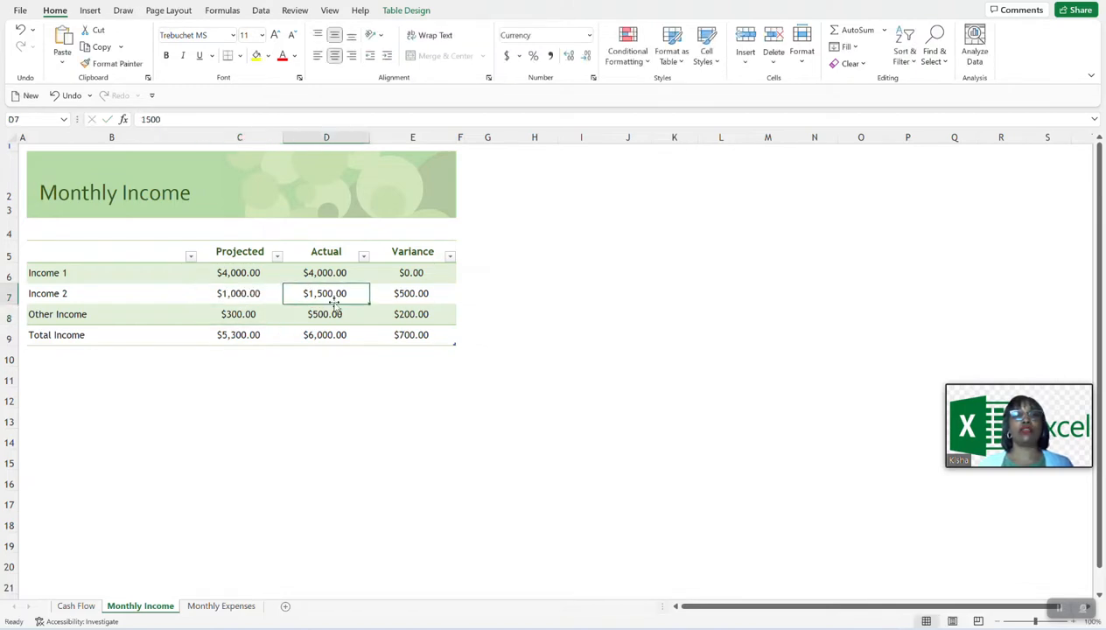
pyautogui.write('900')
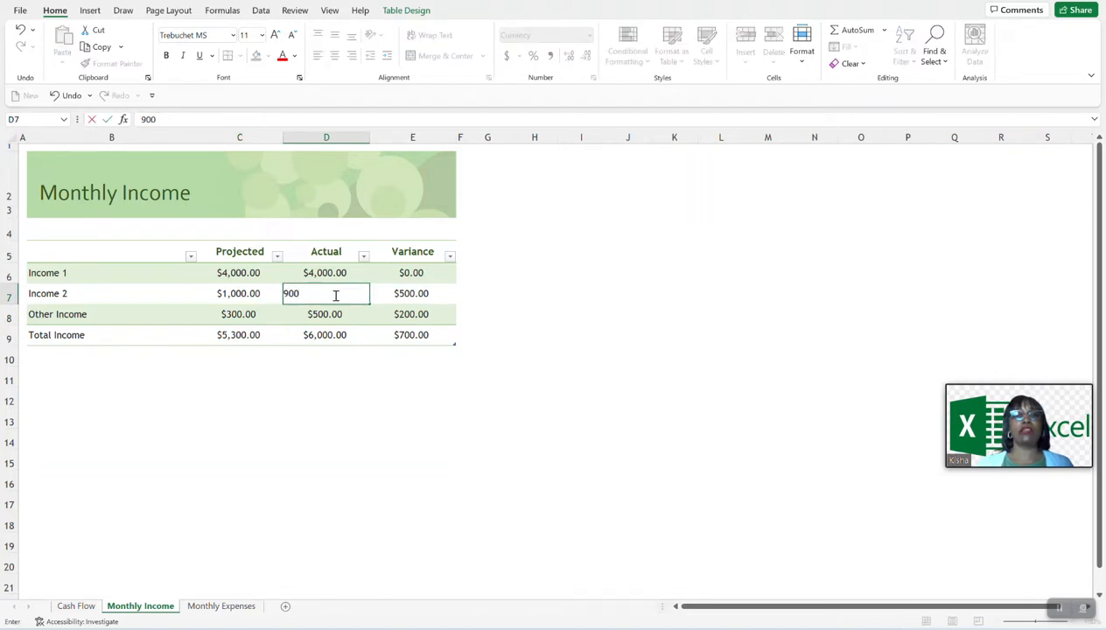
pyautogui.press('Return')
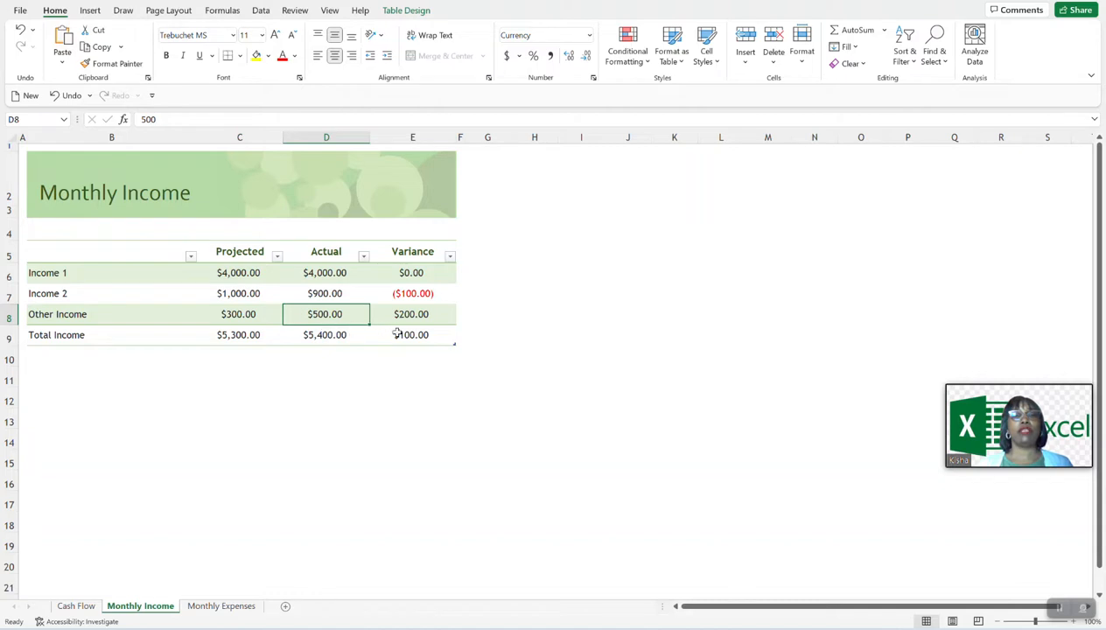
pyautogui.click(90, 609)
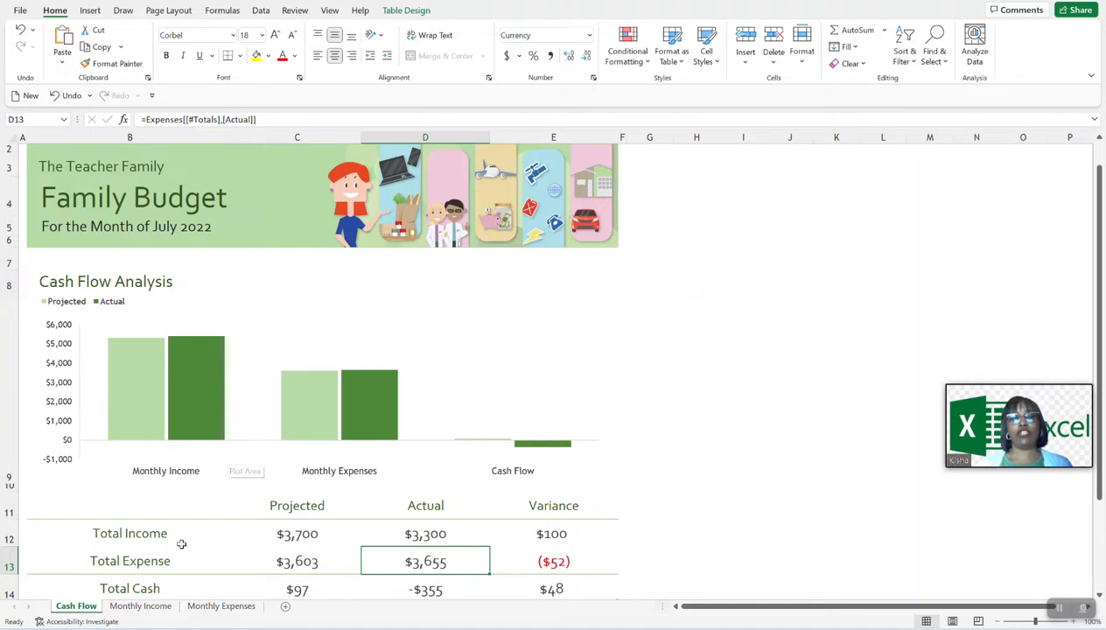
pyautogui.click(143, 607)
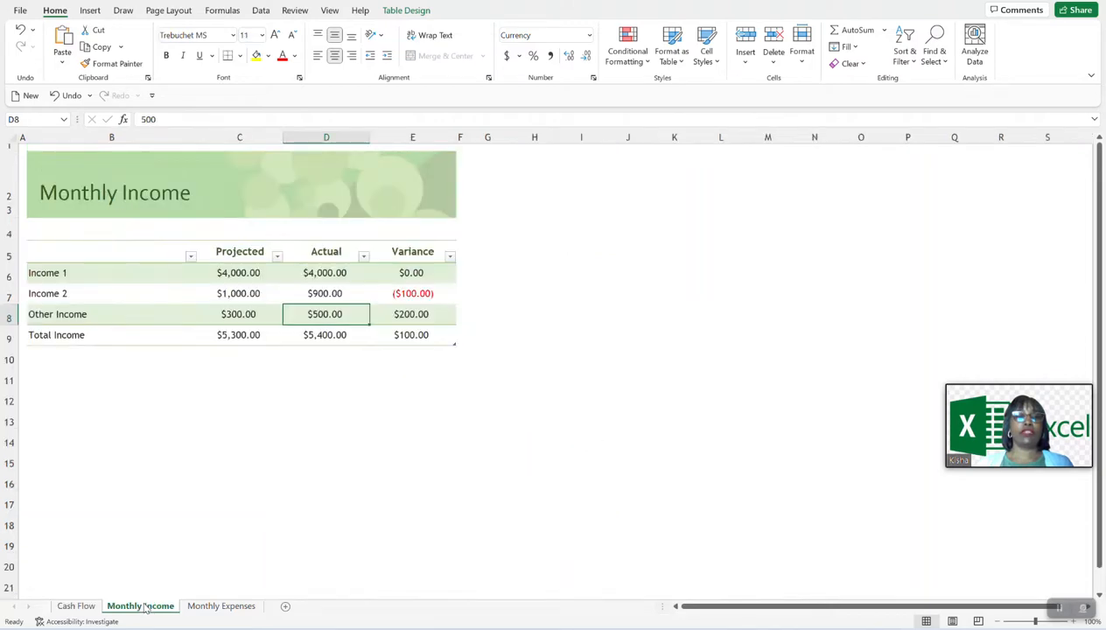
# - Examine the Monthly Expenses sheet, including the Housing row and the projected amounts from Groceries down to Pets
pyautogui.click(224, 607)
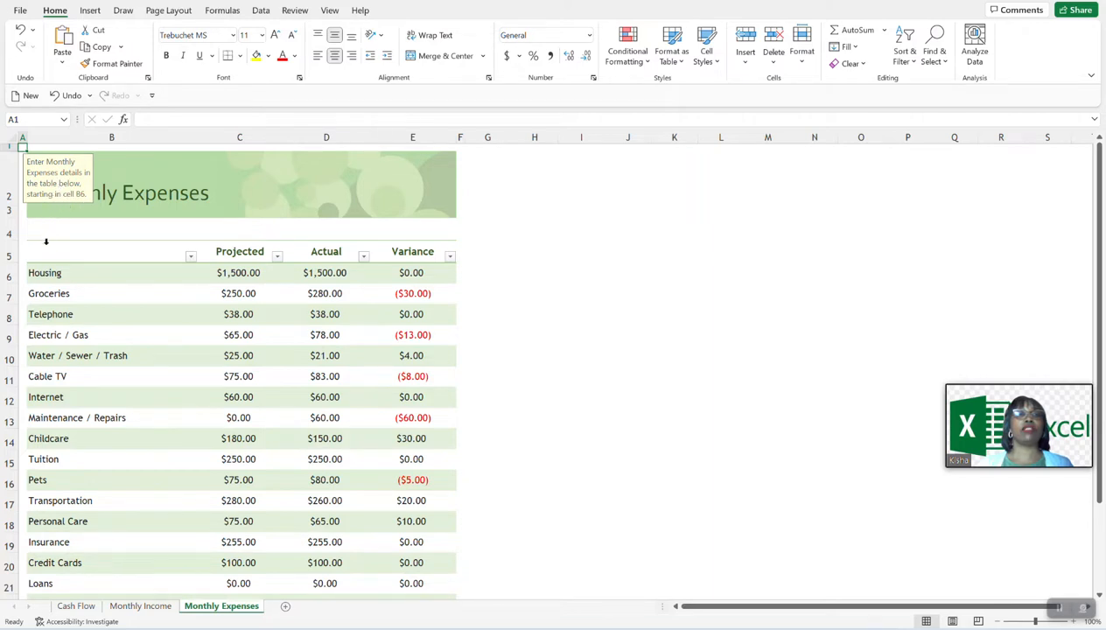
pyautogui.click(40, 272)
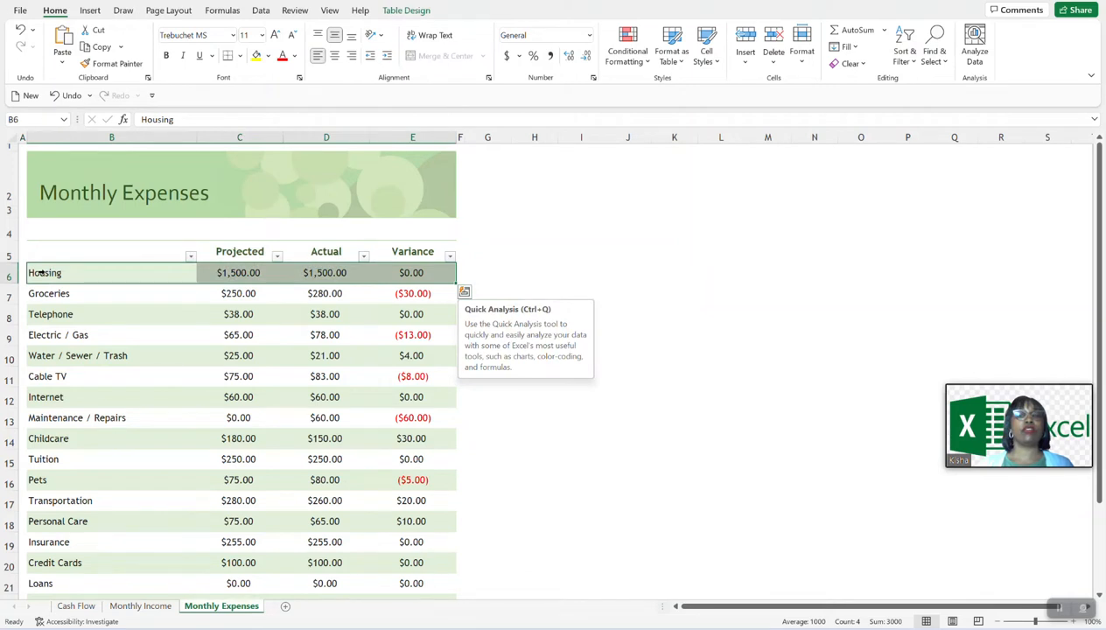
pyautogui.click(229, 274)
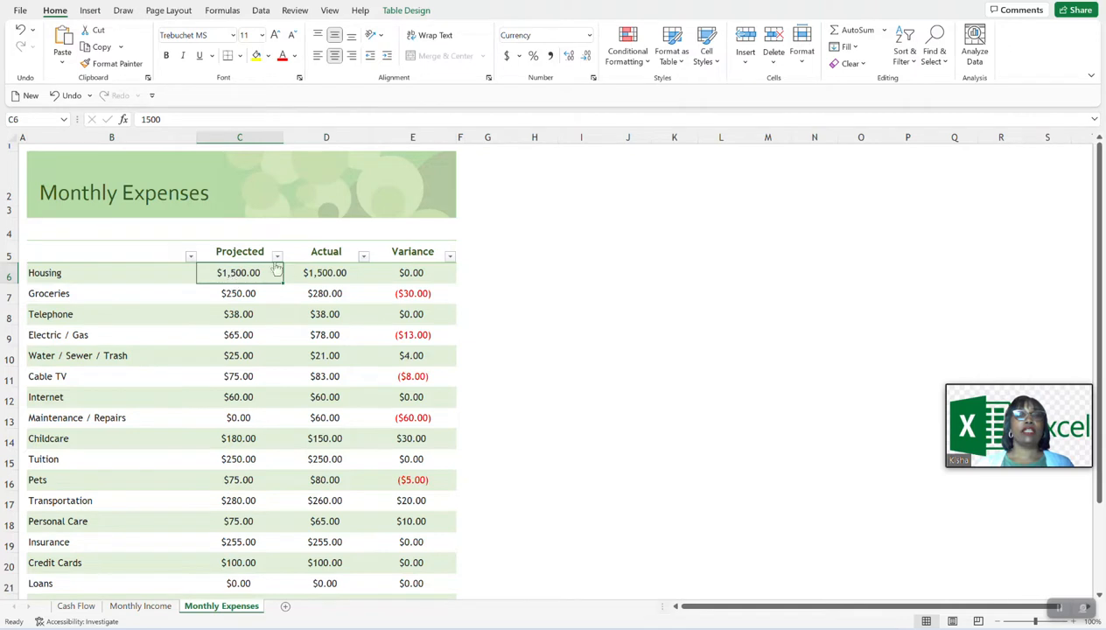
pyautogui.click(322, 273)
pyautogui.click(254, 292)
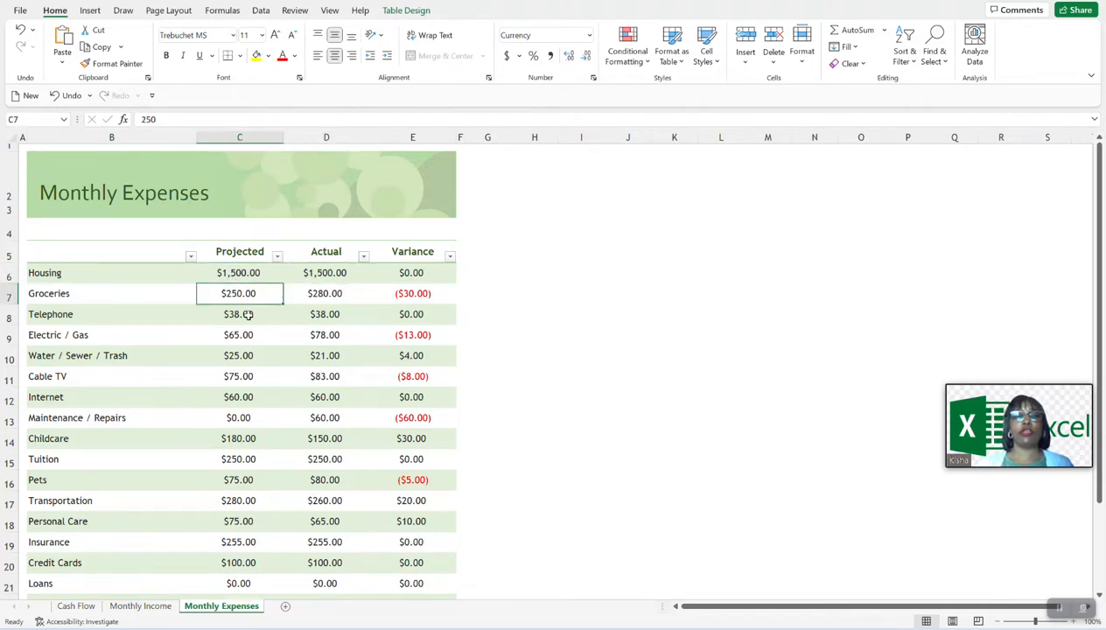
pyautogui.press('Down')
pyautogui.press('Down')
pyautogui.press('Down')
pyautogui.press('Down')
pyautogui.press('Down')
pyautogui.press('Down')
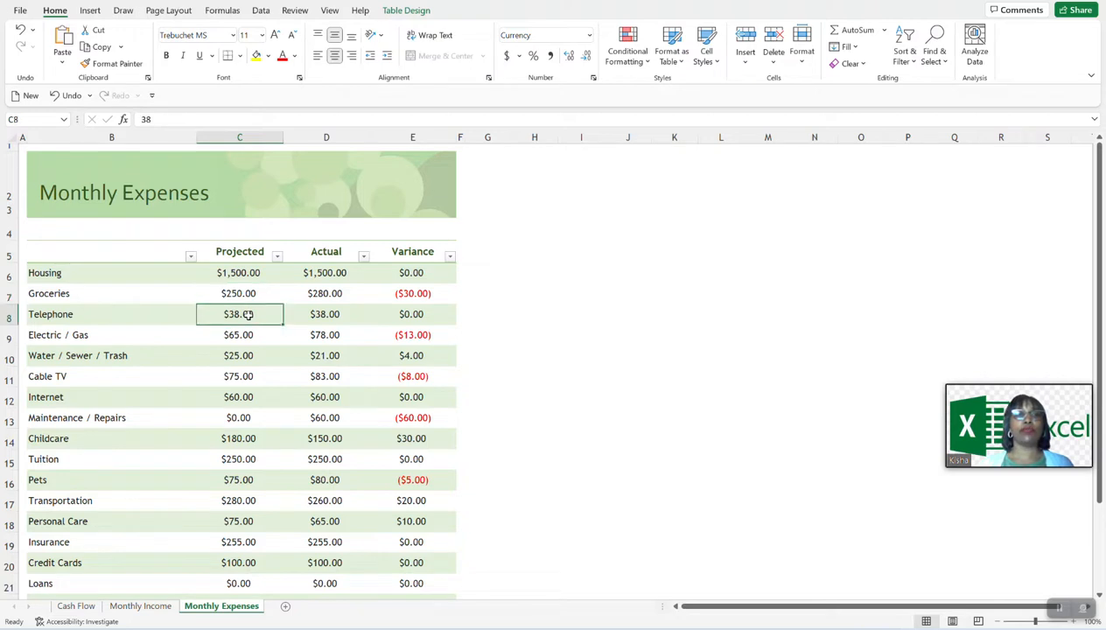
pyautogui.press('Down')
pyautogui.press('Down')
pyautogui.press('Down')
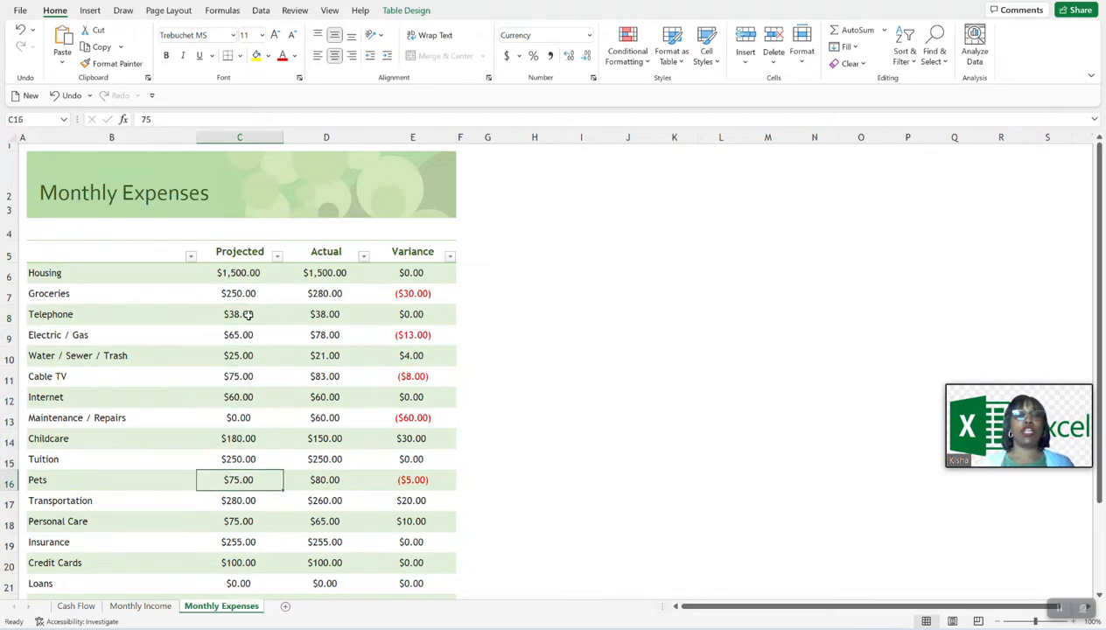
# - Rename the Tuition category in the Monthly Expenses table as "Car Wash"
pyautogui.press('Up')
pyautogui.press('Left')
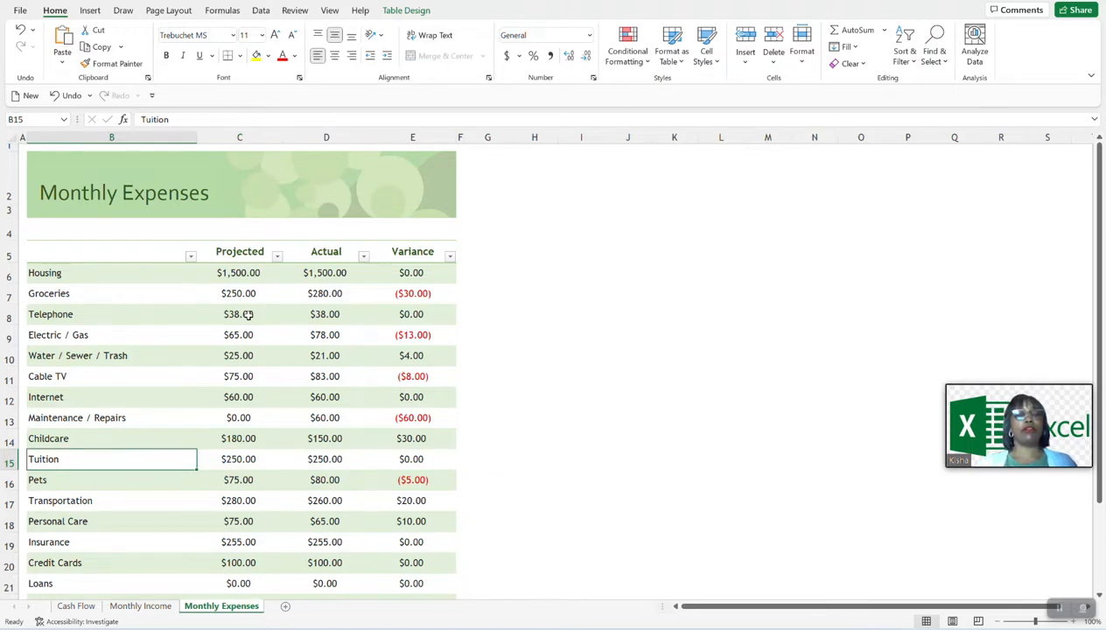
pyautogui.write('c')
pyautogui.write('Car')
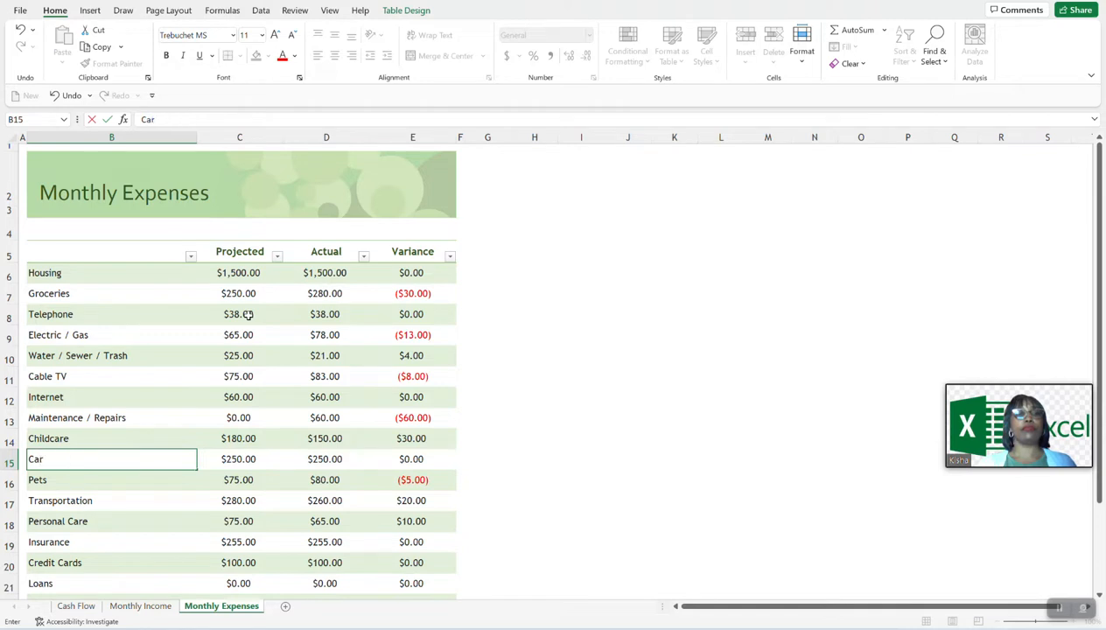
pyautogui.write(' Wash')
pyautogui.press('Return')
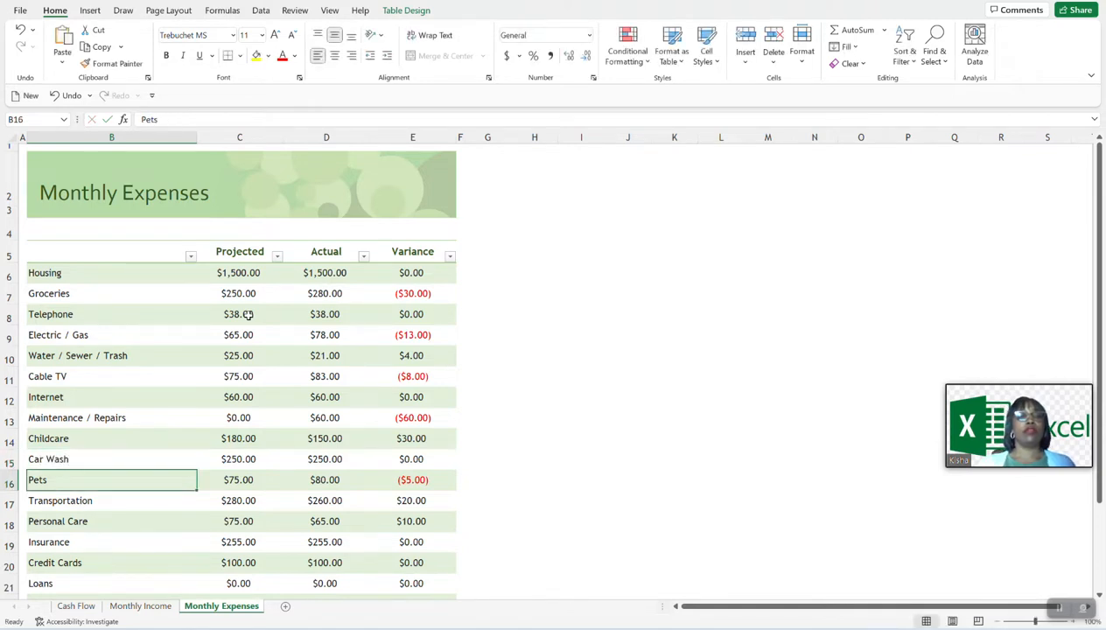
# - Review the Car Wash entry and the remaining Monthly Expenses rows down to the Total row
pyautogui.click(123, 462)
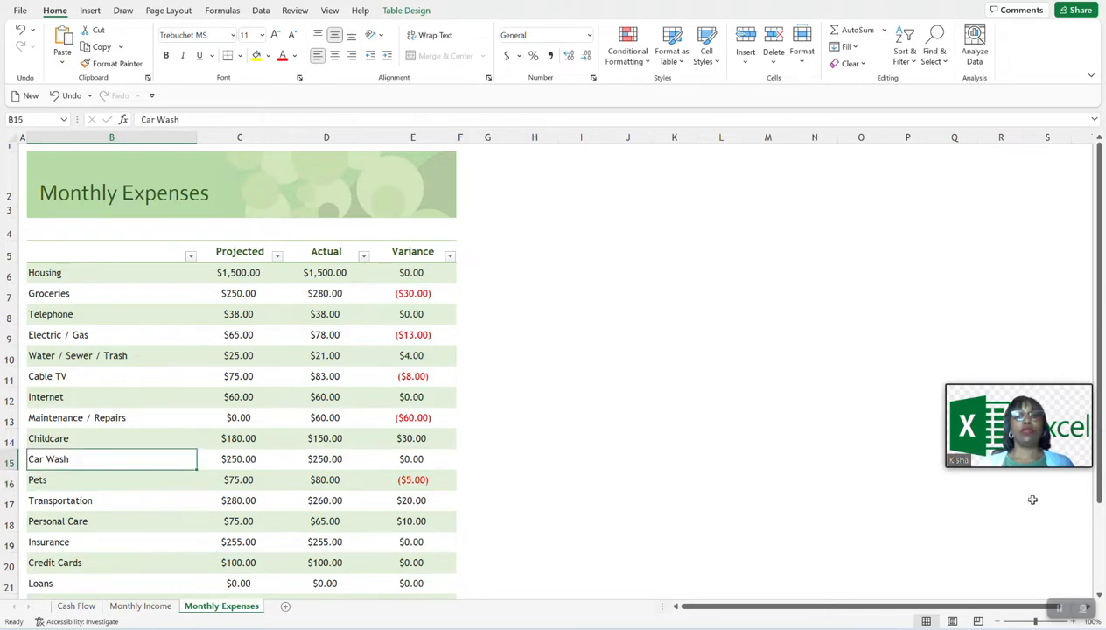
pyautogui.click(1100, 596)
pyautogui.click(1100, 596)
pyautogui.click(1100, 596)
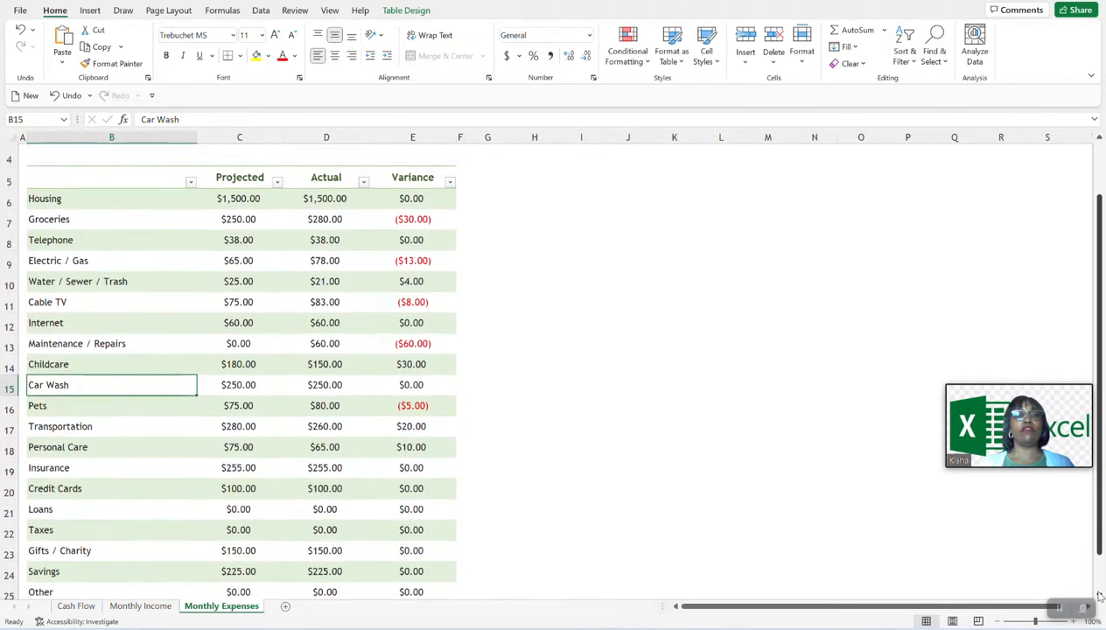
pyautogui.click(1100, 596)
pyautogui.click(1100, 596)
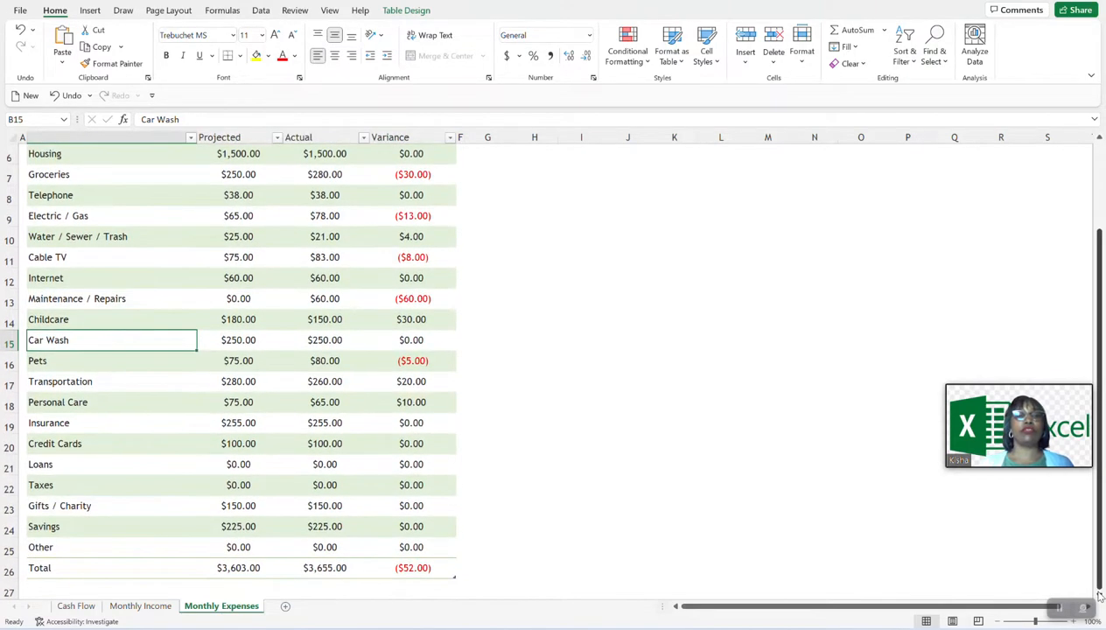
pyautogui.click(1100, 596)
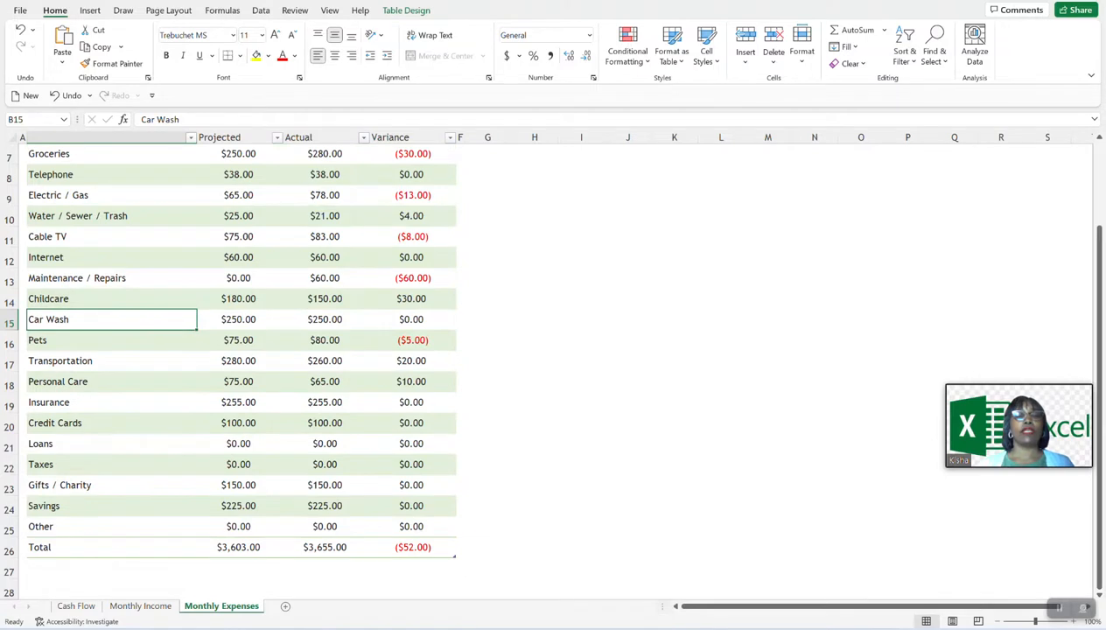